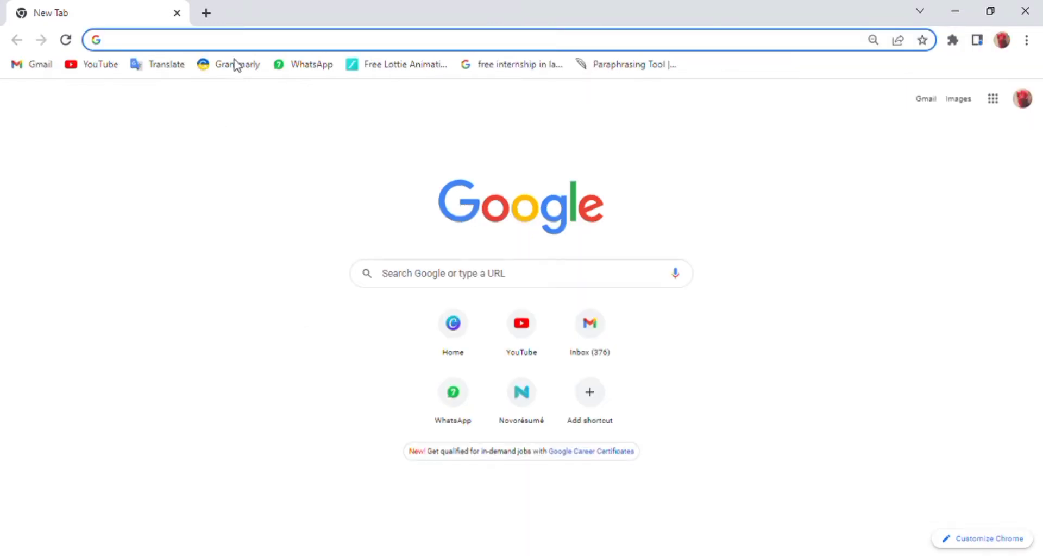
Search the web for "telant lms" and open the TalentLMS website from the results
left_click(201, 47)
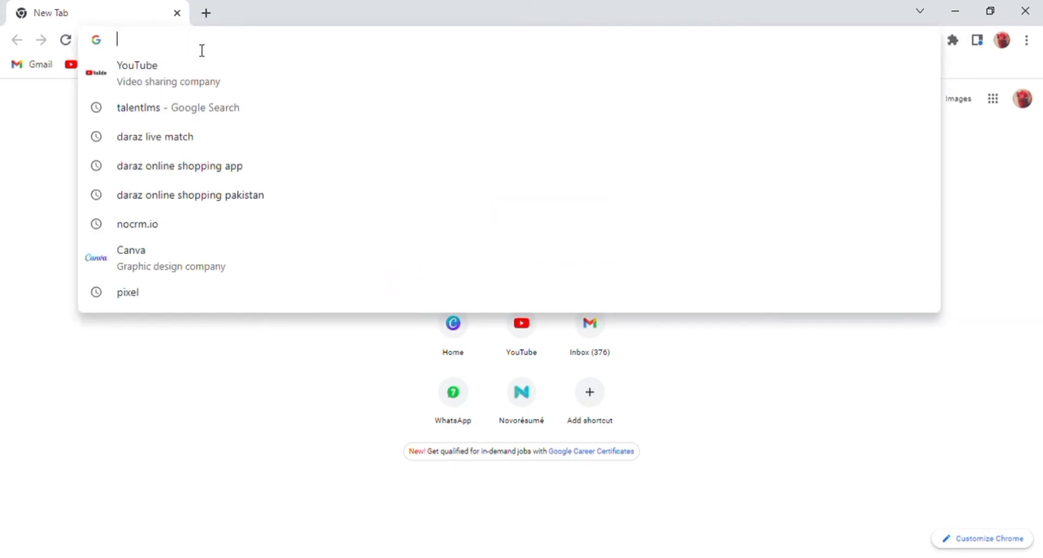
type("tele")
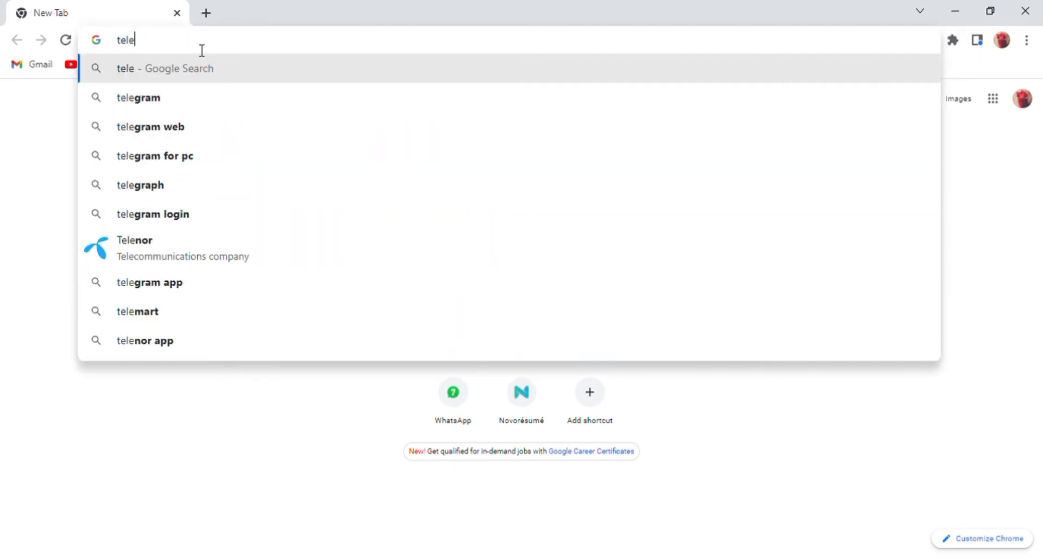
key("BackSpace")
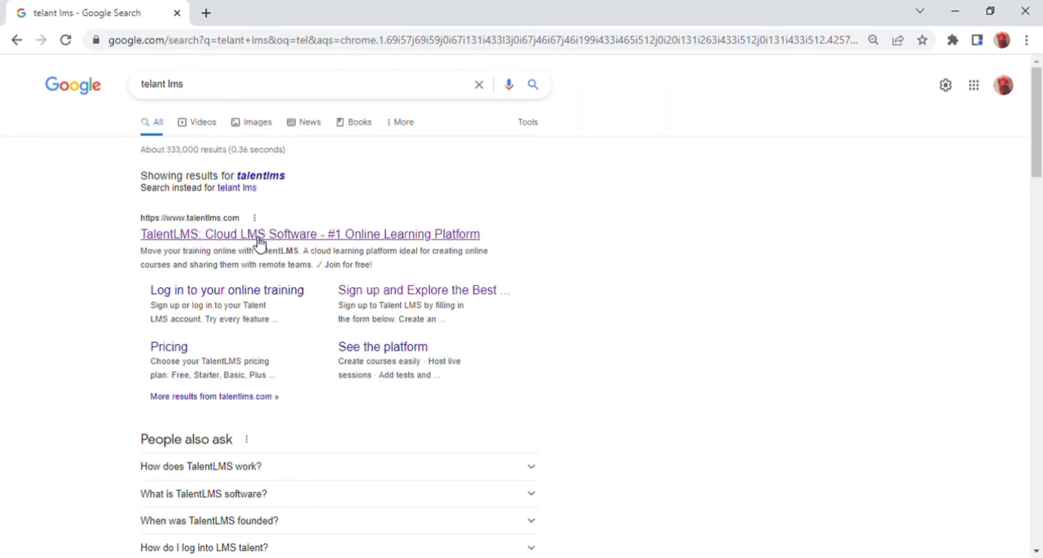
left_click(260, 234)
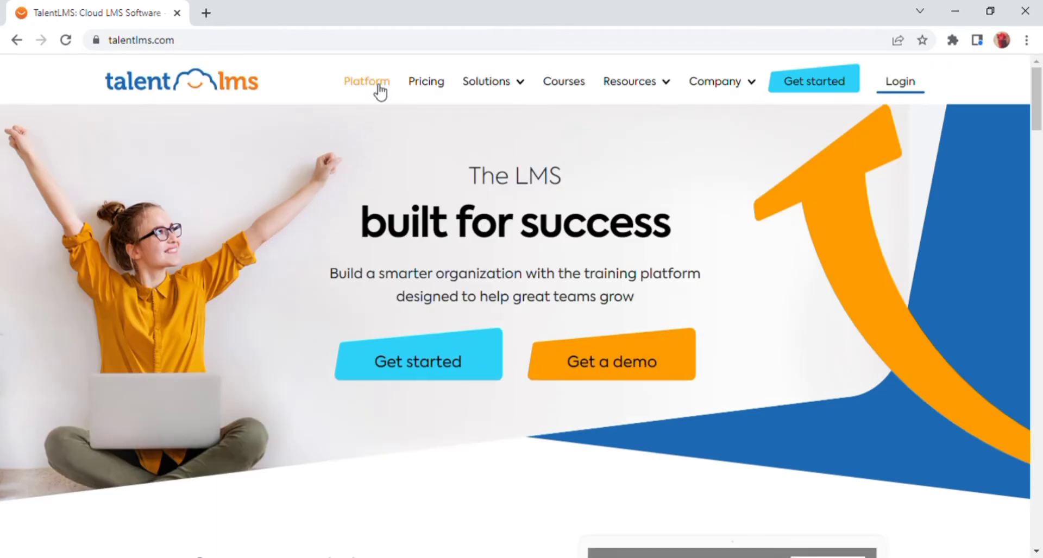
Open the TalentLMS account sign-up form from the homepage
mouse_move(491, 89)
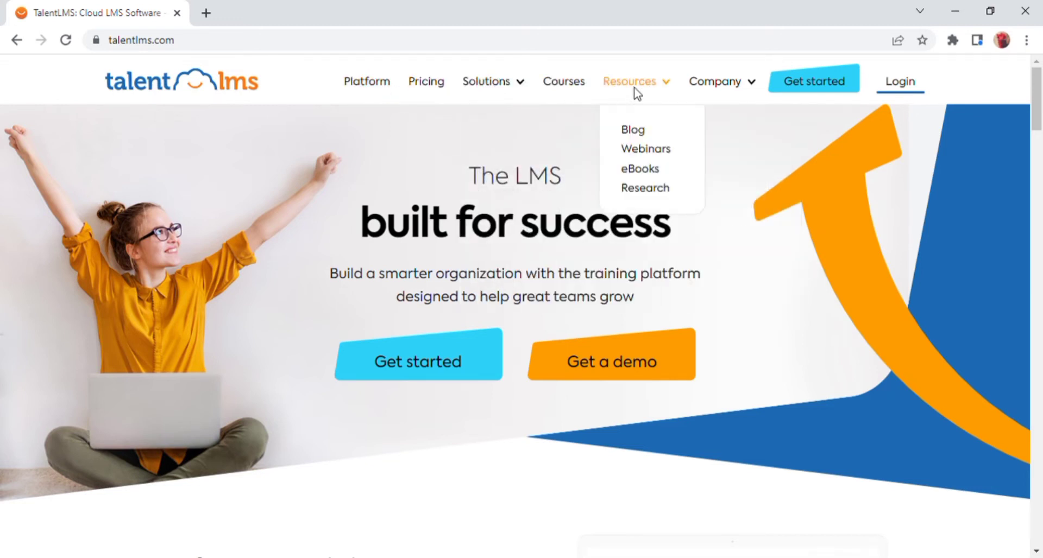
mouse_move(720, 97)
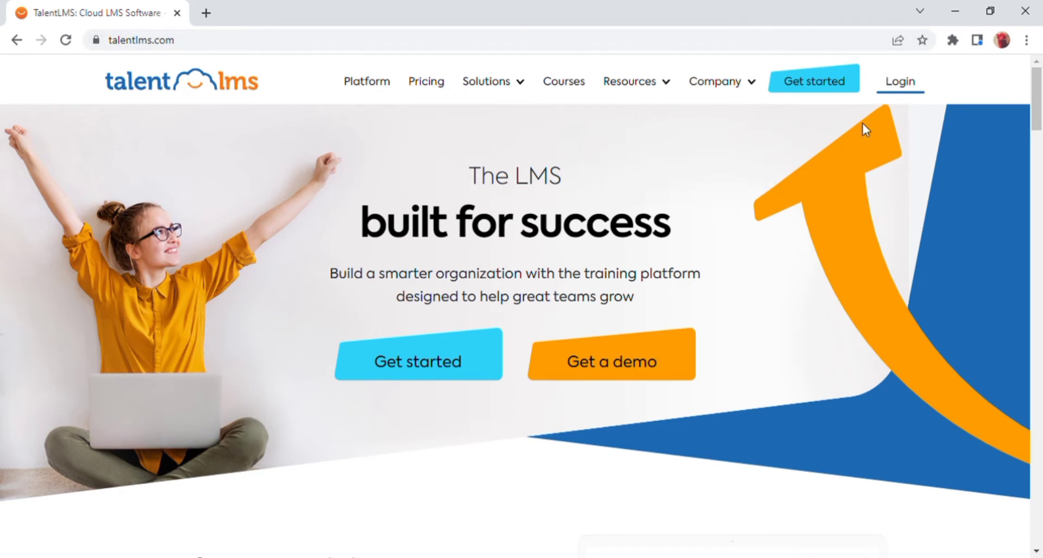
left_click(465, 363)
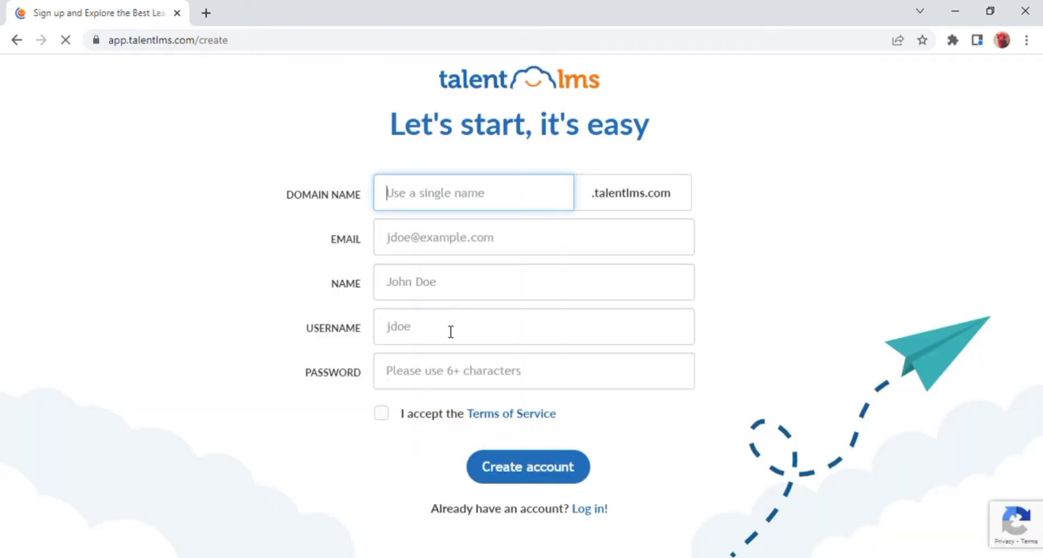
Enter h77 as the domain name and fill in the email, name and username on the sign-up form
type("h77")
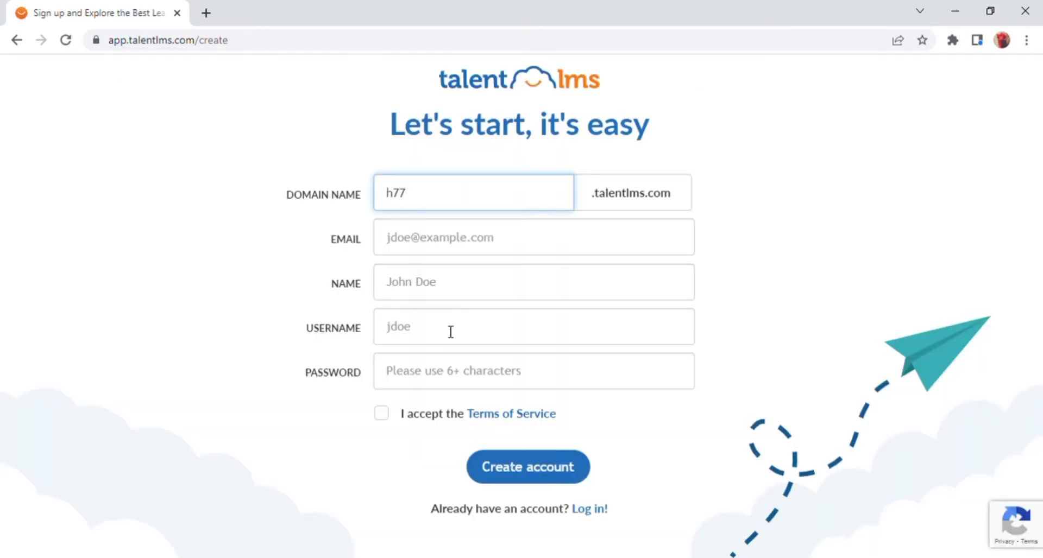
left_click(493, 247)
left_click(497, 283)
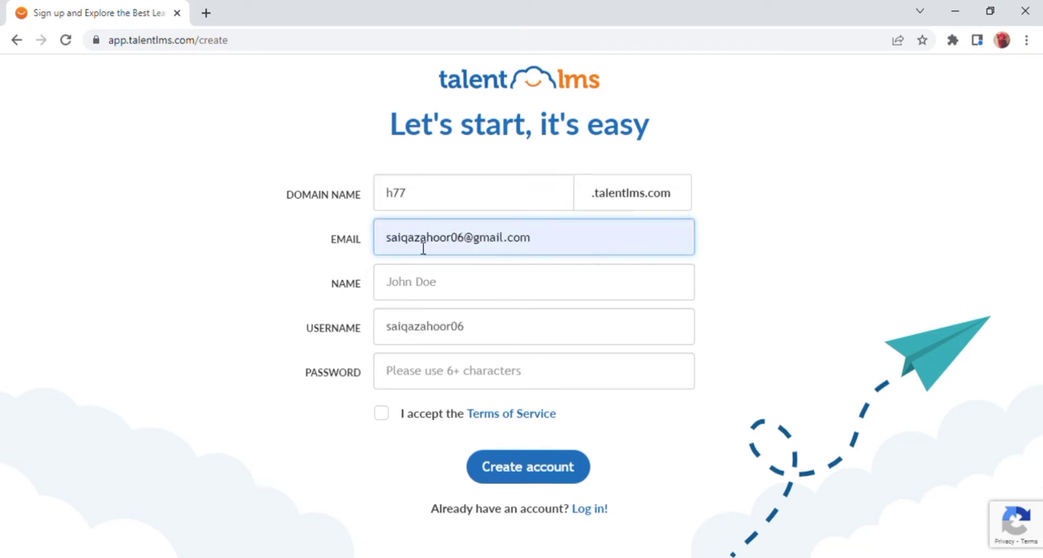
left_click(475, 287)
type("marwi")
left_click(479, 341)
Enter the account password and accept the Terms of Service to create the account
left_click(495, 377)
type("•••")
left_click(381, 414)
left_click(538, 477)
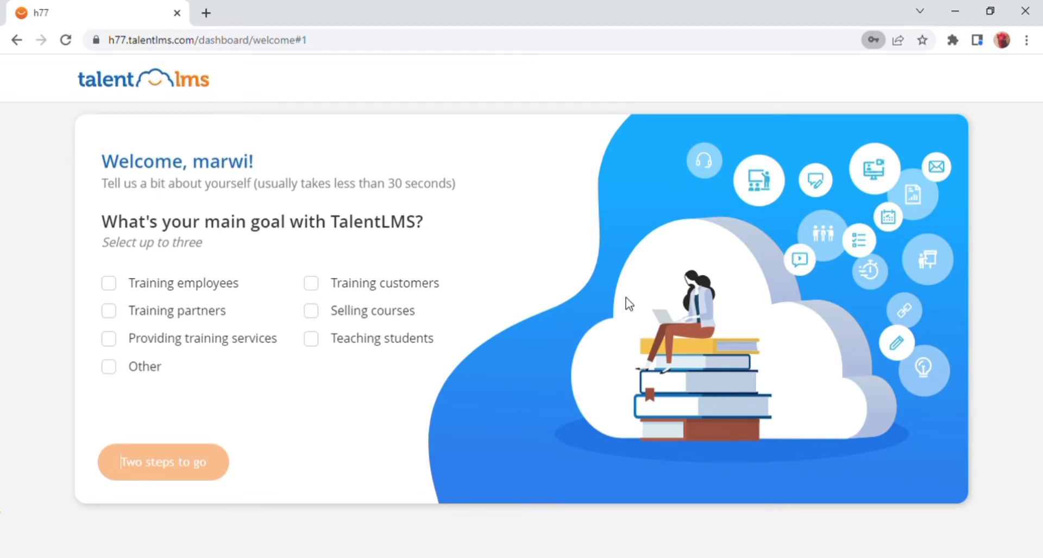
Answer the welcome questions with Other as the main goal and 11-50 as the number of people to train
left_click(109, 367)
left_click(184, 466)
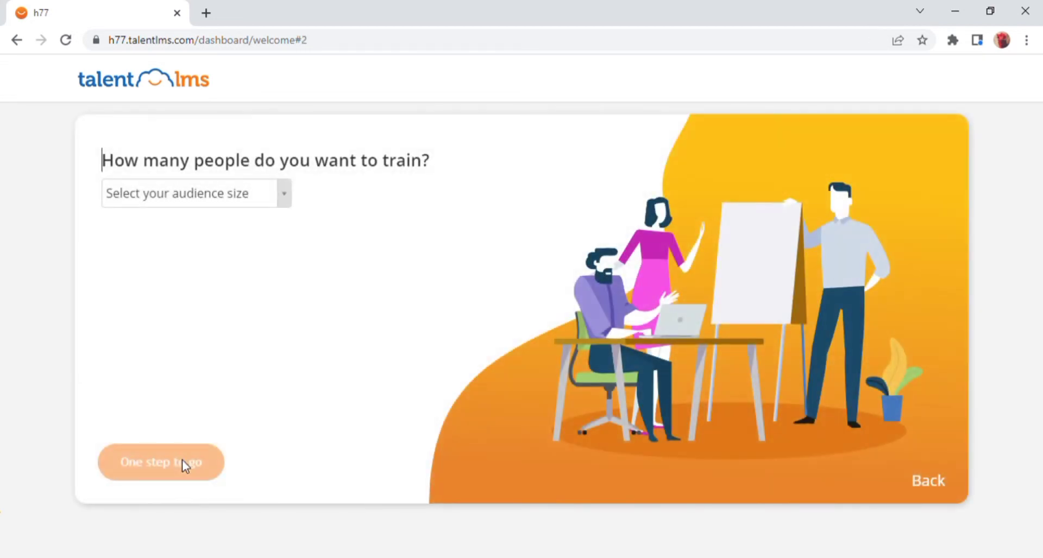
left_click(285, 199)
left_click(259, 270)
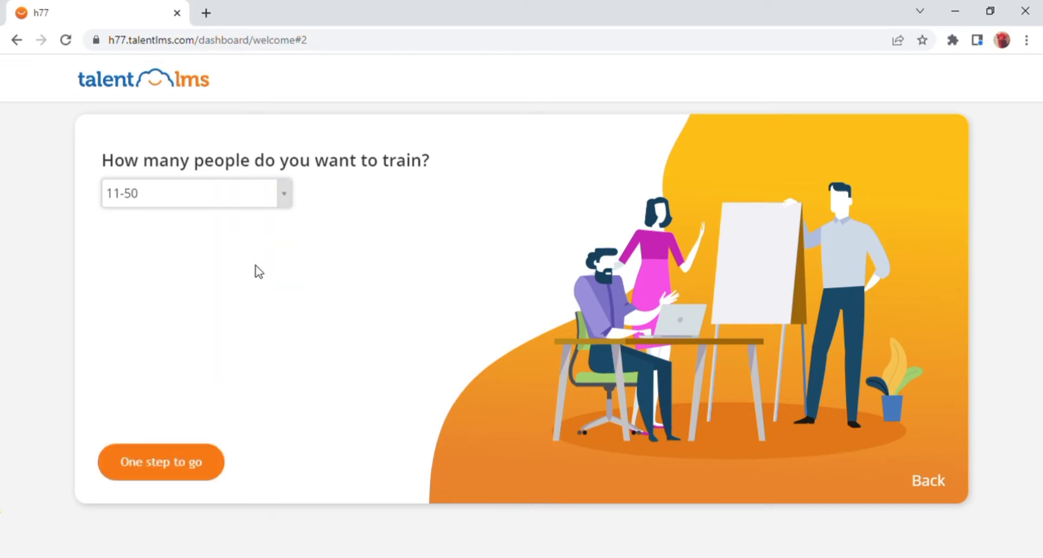
left_click(220, 466)
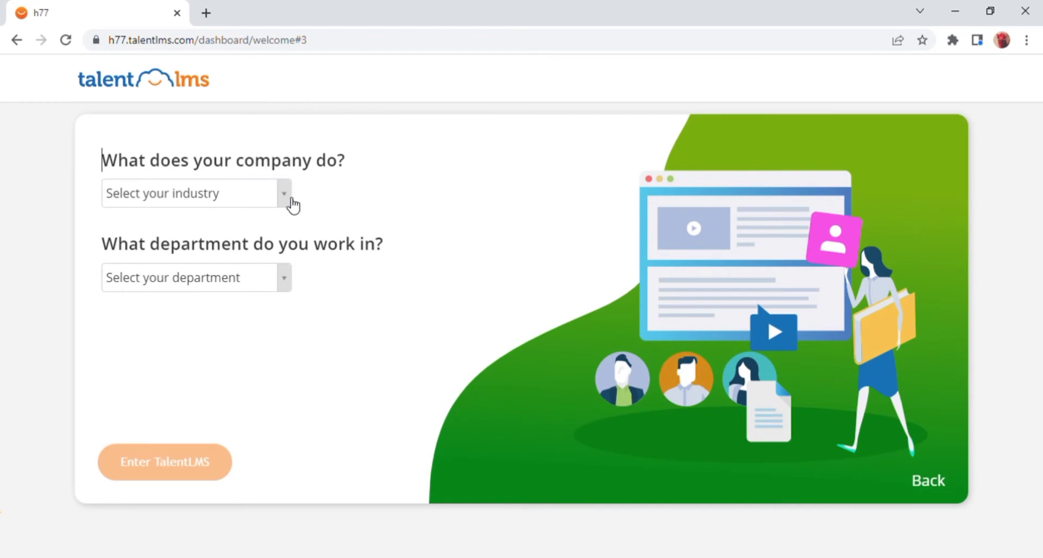
Choose Computer Software as the industry and Other as the department, and enter TalentLMS
left_click(288, 197)
left_click(255, 328)
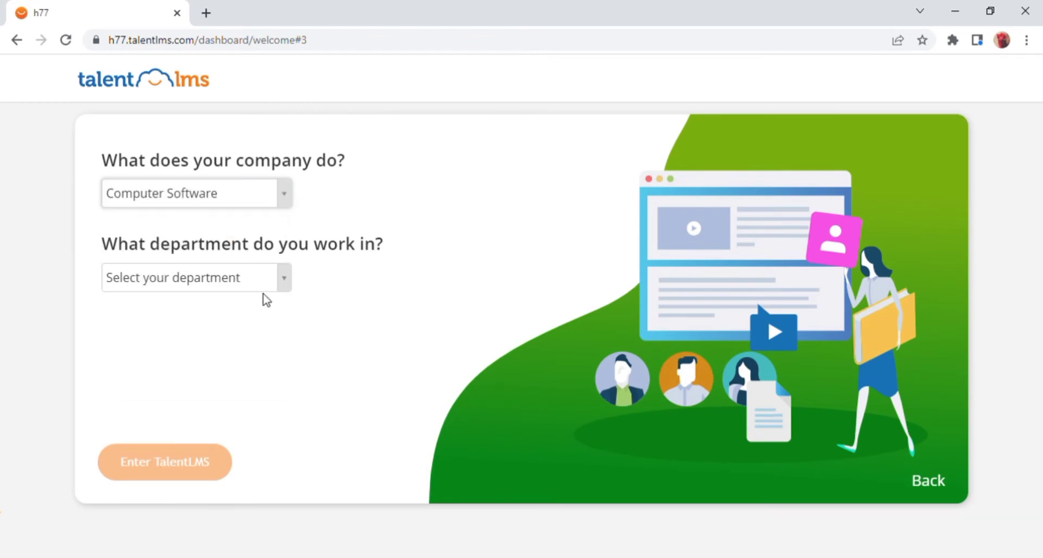
left_click(287, 279)
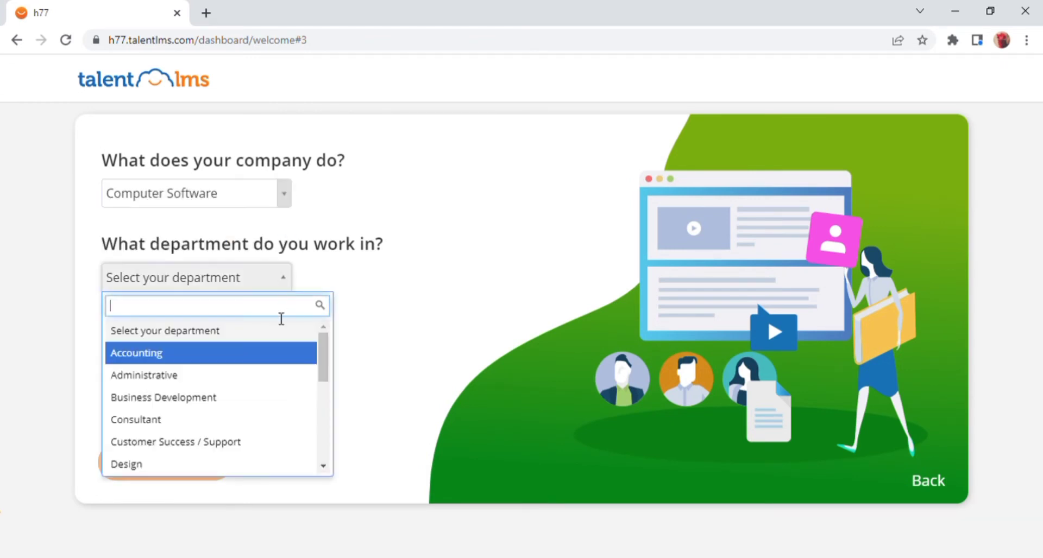
left_click(278, 364)
left_click(293, 283)
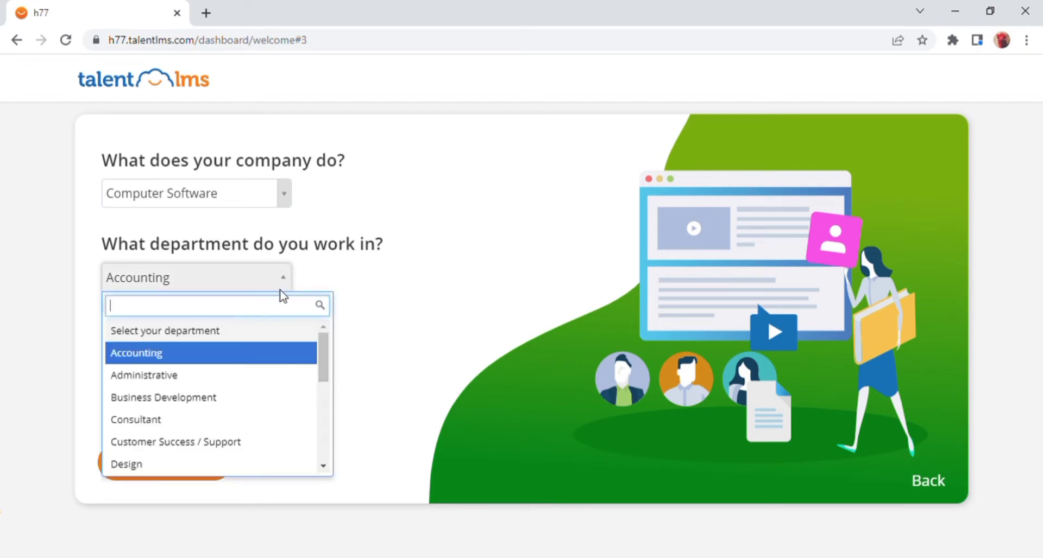
scroll(250, 392, "down", 1)
scroll(252, 396, "down", 4)
left_click(256, 466)
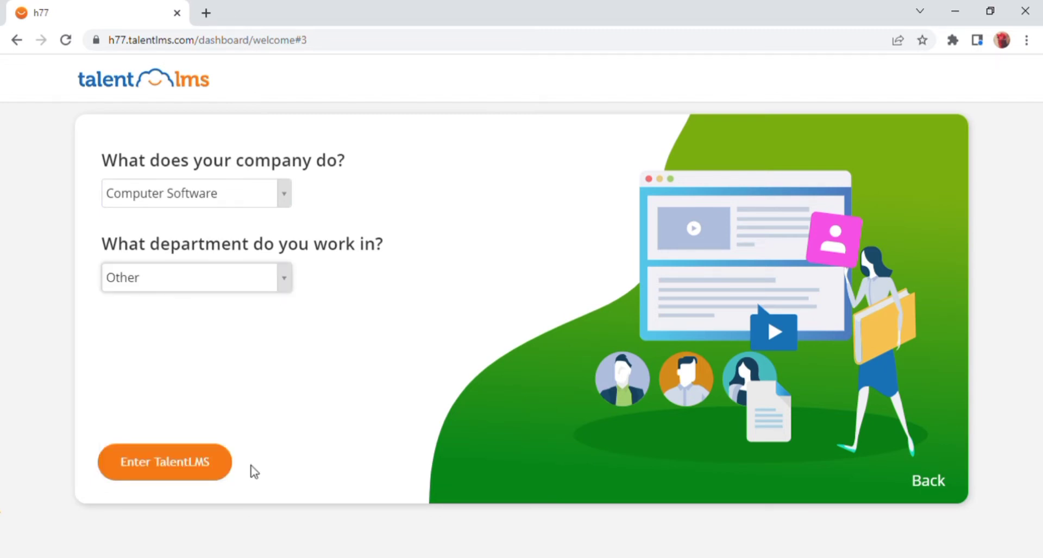
left_click(209, 470)
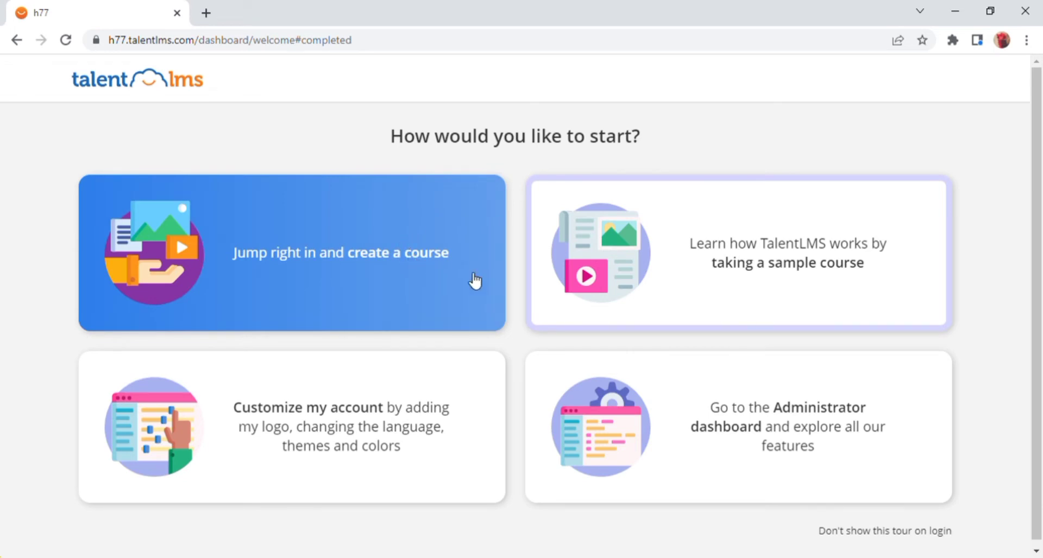
Choose to start by creating a new course
left_click(604, 282)
left_click(733, 239)
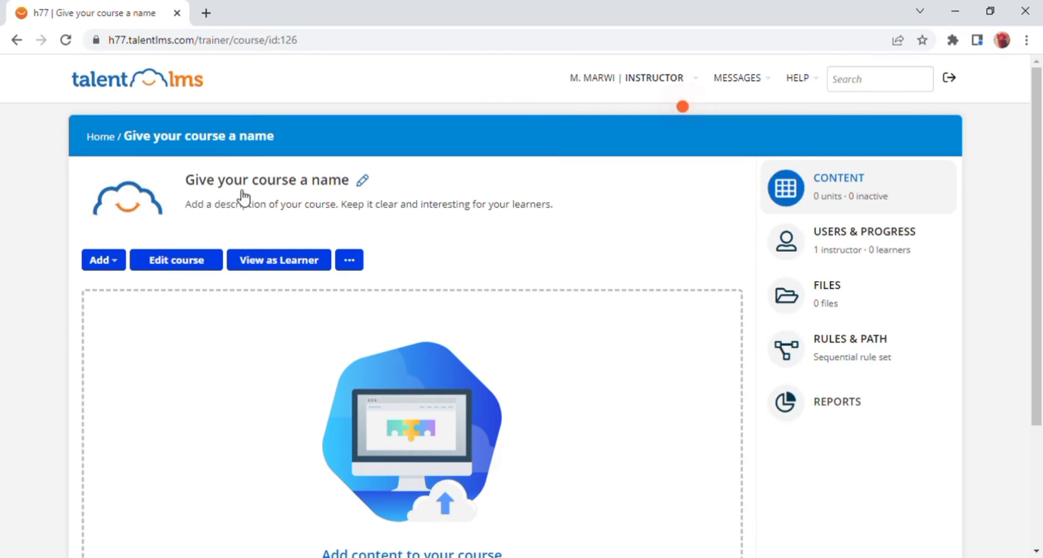
left_click(118, 266)
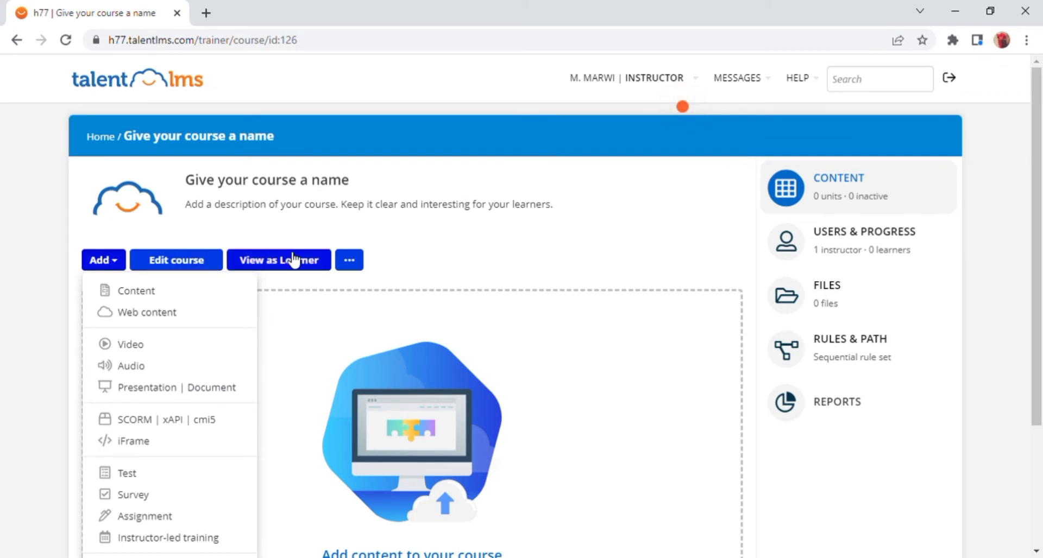
left_click(348, 262)
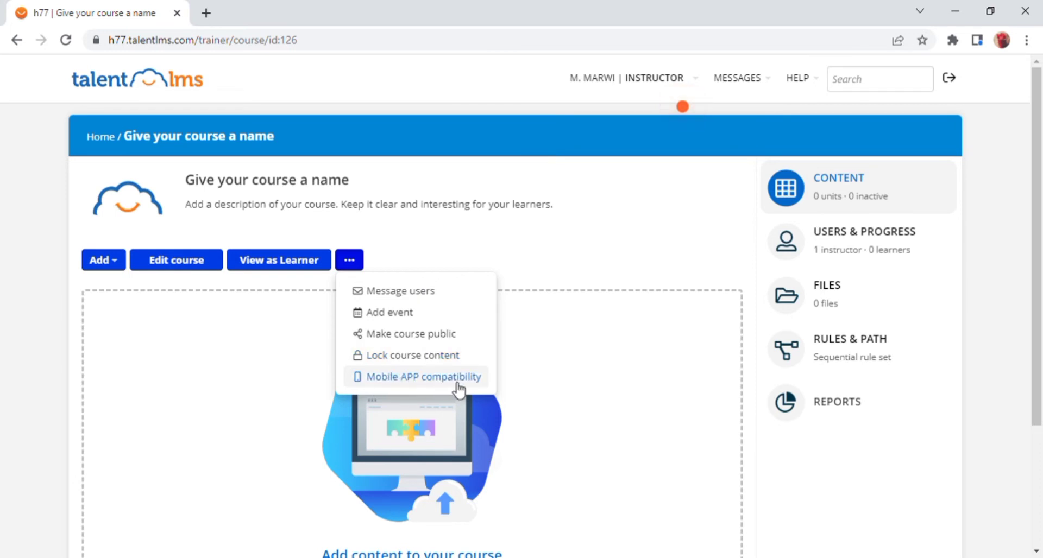
mouse_move(592, 77)
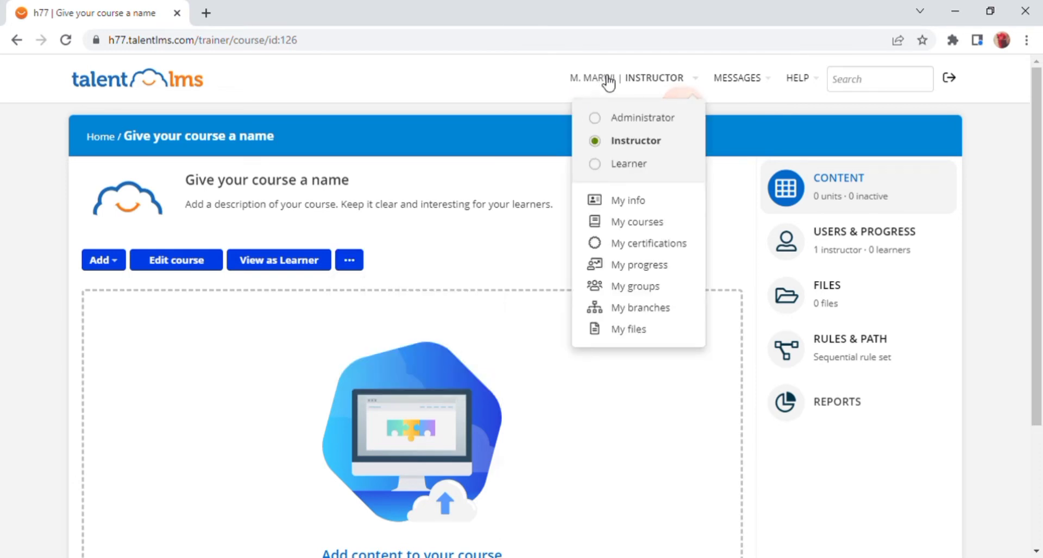
mouse_move(724, 94)
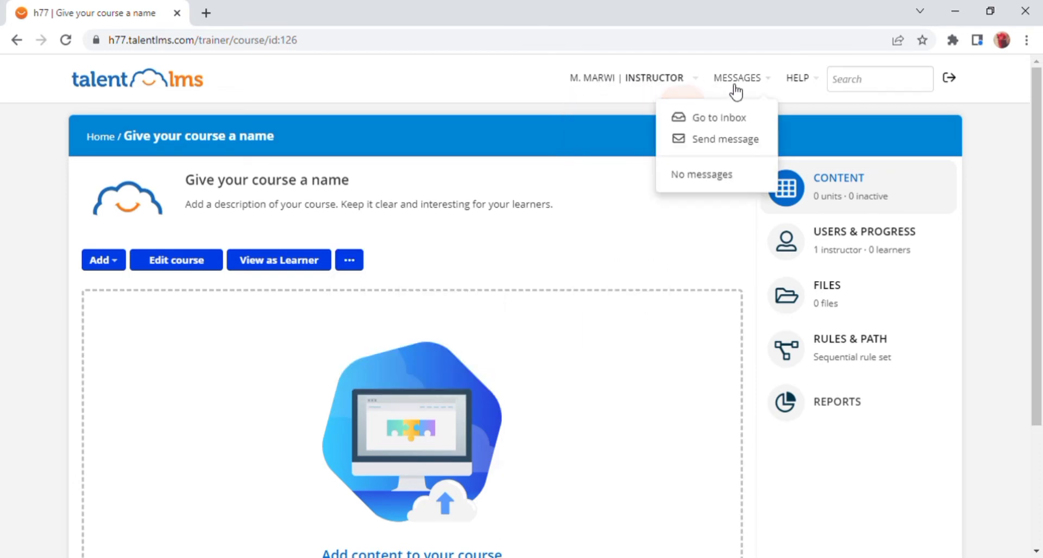
mouse_move(798, 87)
scroll(380, 217, "down", 3)
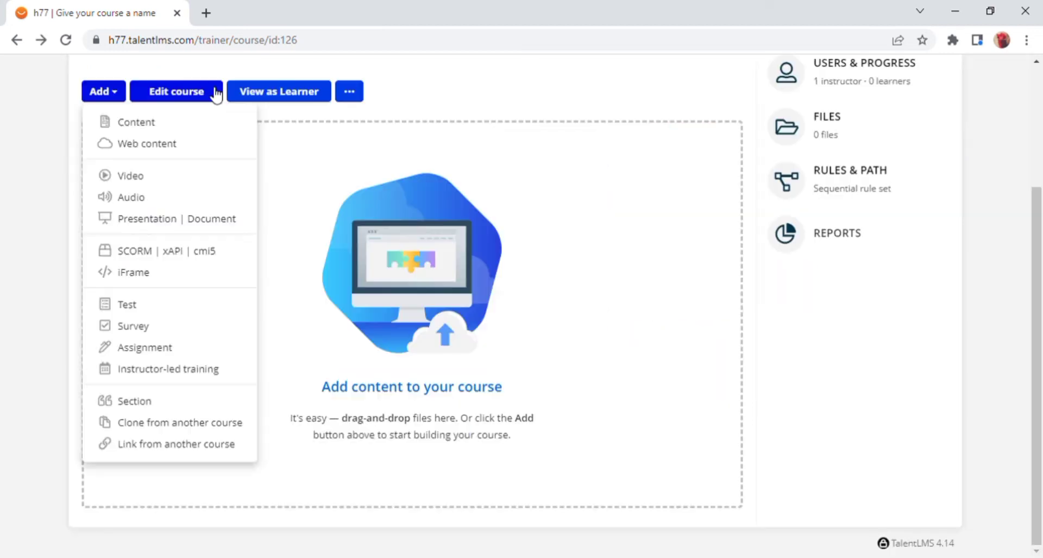
Open the new course for editing and change its name to "tutorial video"
left_click(215, 93)
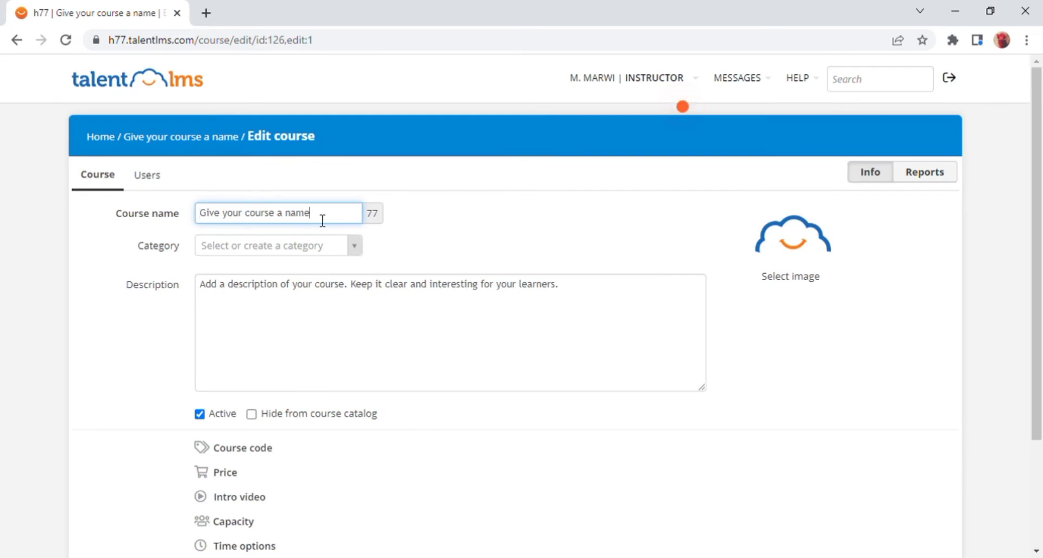
left_click(336, 255)
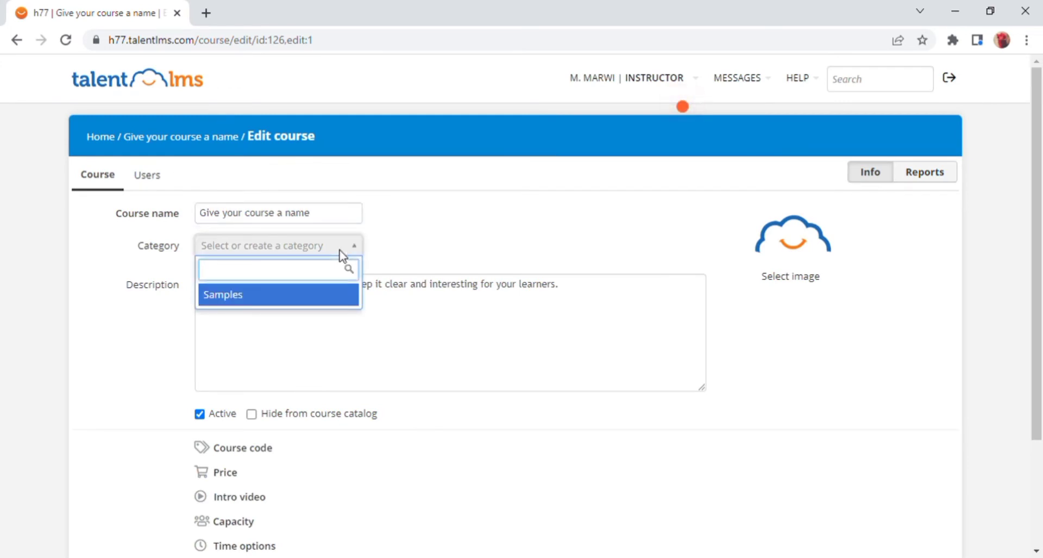
left_click(315, 215)
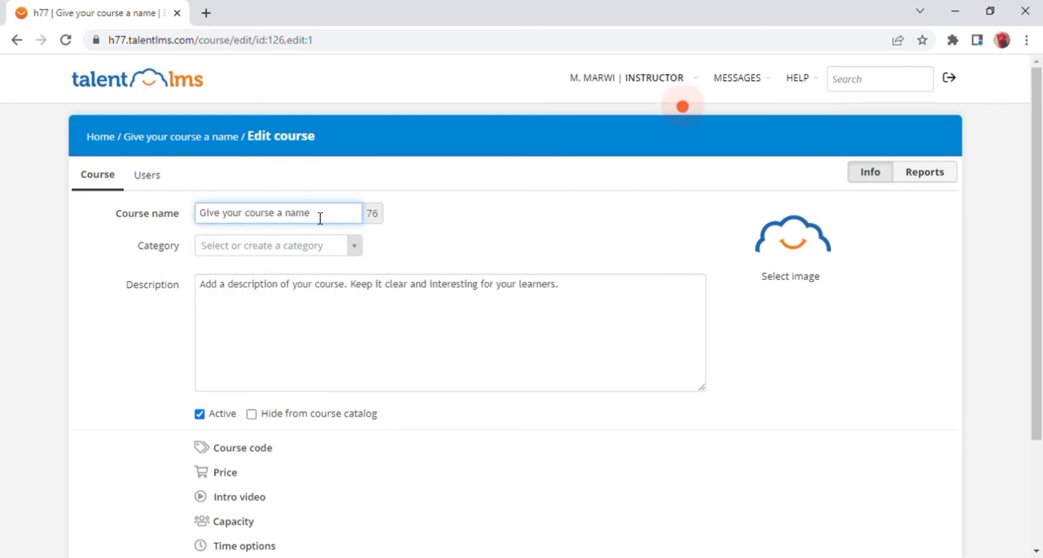
key("BackSpace")
key("BackSpace")
key("BackSpace")
key("BackSpace")
key("BackSpace")
key("BackSpace")
key("BackSpace")
key("BackSpace")
key("BackSpace")
key("BackSpace")
key("BackSpace")
key("BackSpace")
key("BackSpace")
key("BackSpace")
key("BackSpace")
key("BackSpace")
key("BackSpace")
key("BackSpace")
key("BackSpace")
key("BackSpace")
type("tutoril")
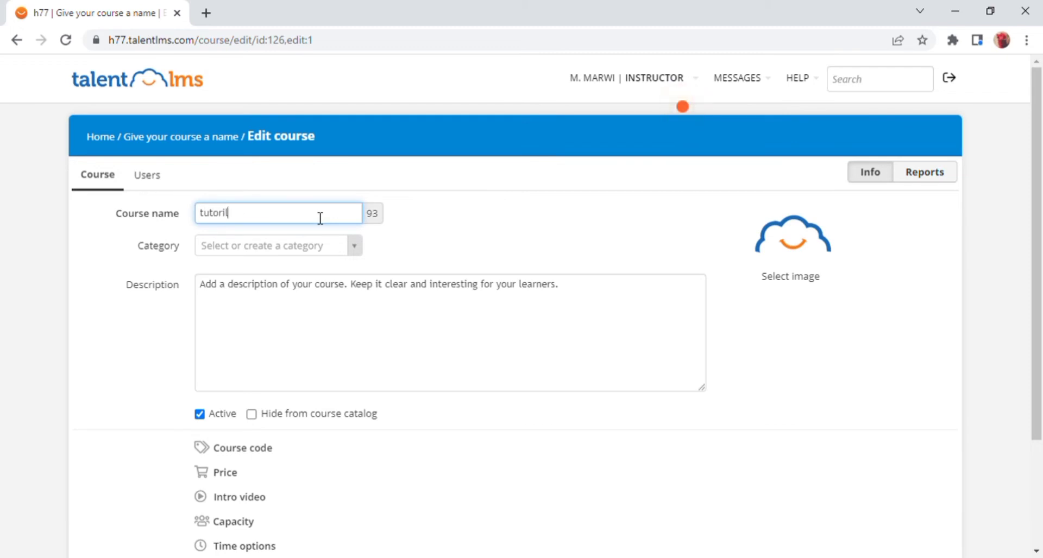
key("BackSpace")
type("al video")
Assign the course to the Samples category and replace its description with "hi this is video..............."
left_click(327, 252)
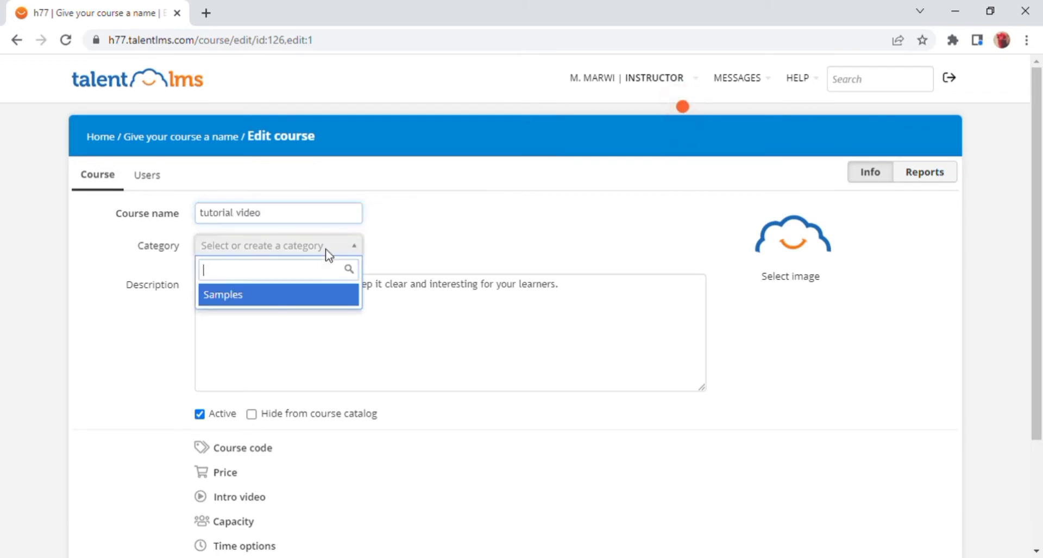
left_click(315, 294)
left_click(238, 317)
type("h")
key("ctrl+a")
type("h")
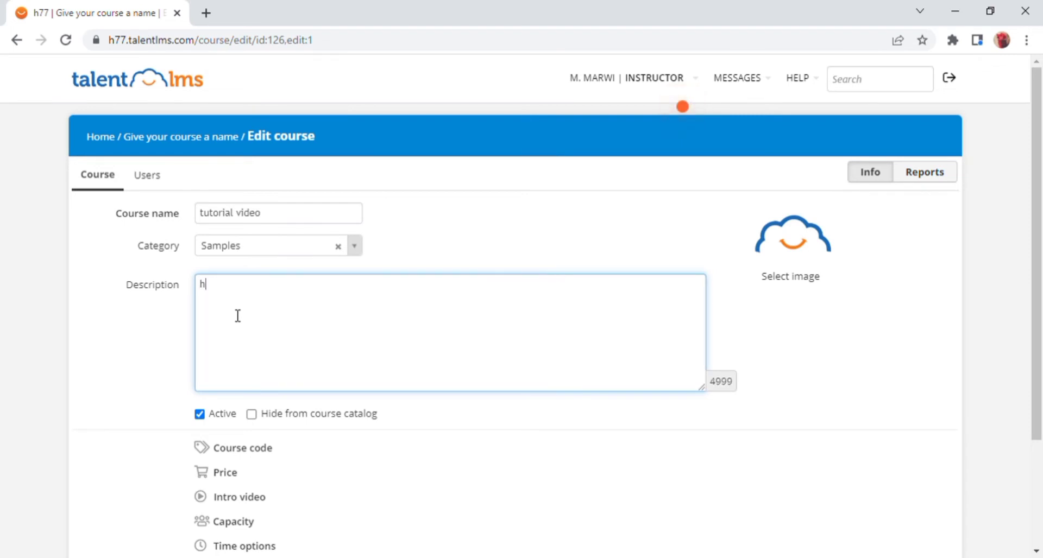
type("i this is video")
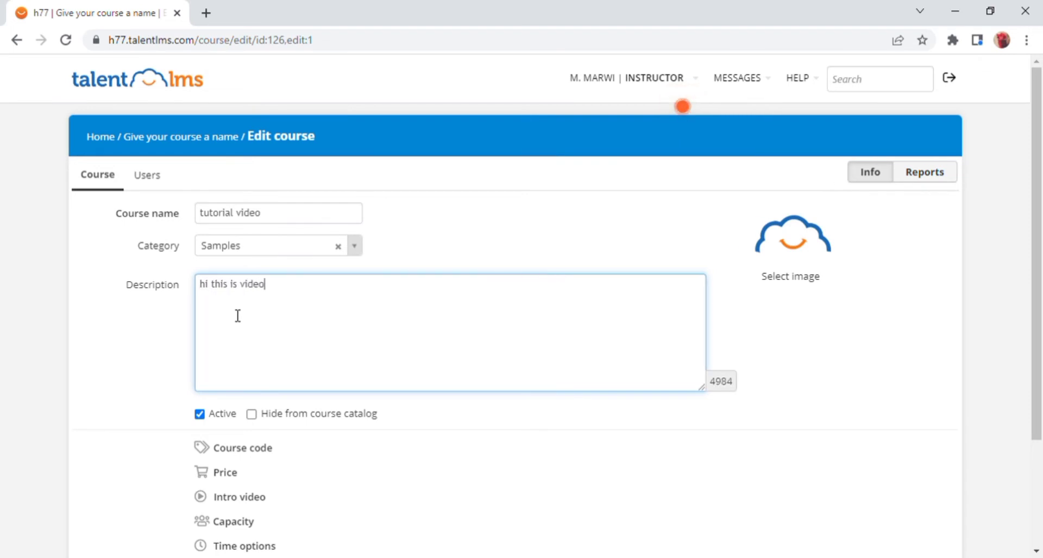
type("................")
Give the course the code 4563 and a price of 43$
scroll(322, 458, "down", 3)
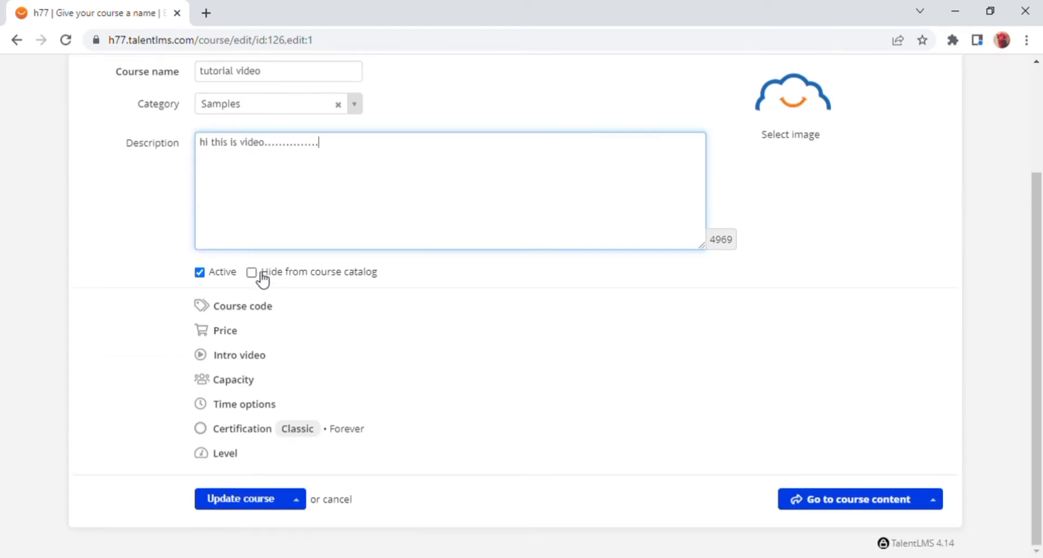
left_click(271, 404)
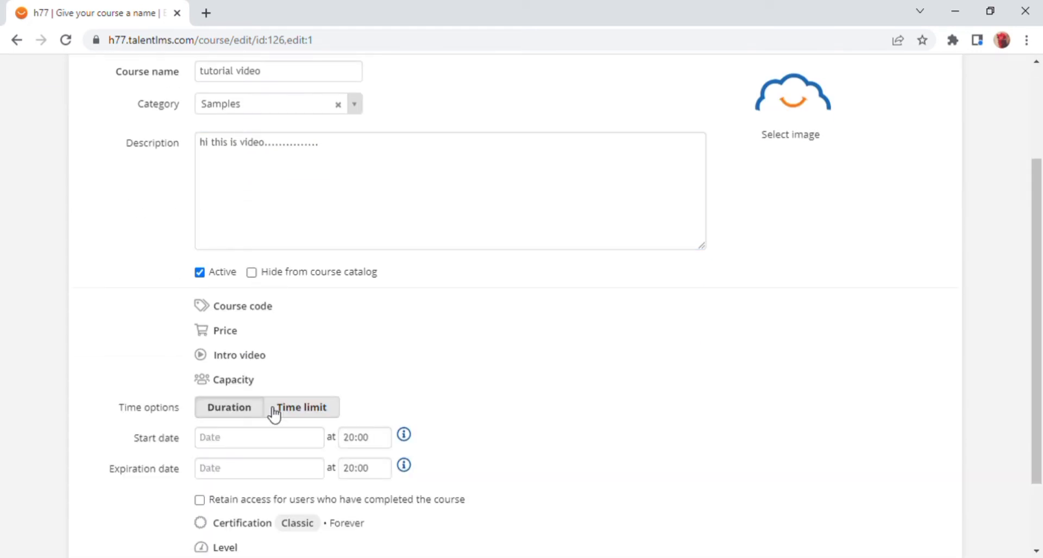
left_click(239, 311)
type("4563")
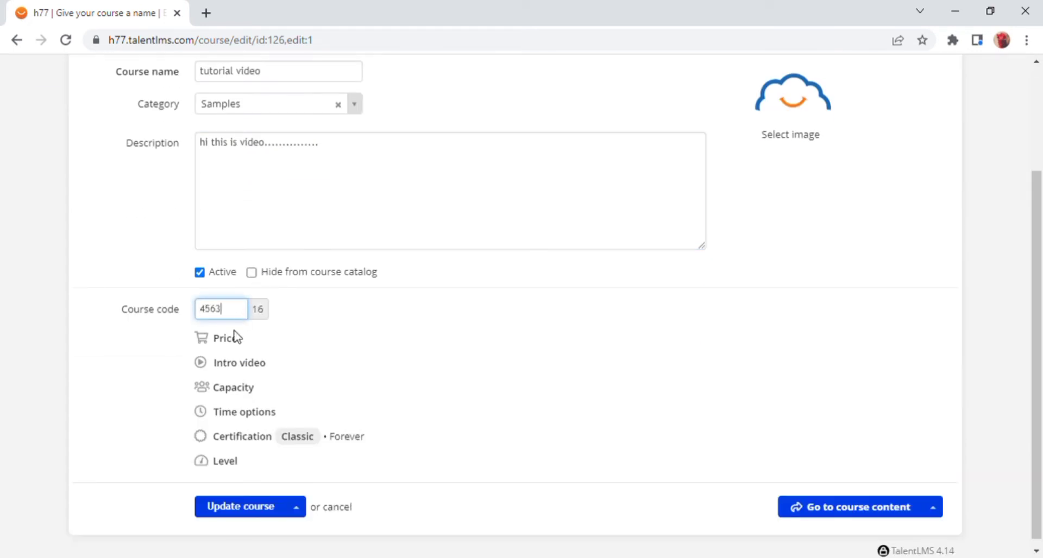
left_click(233, 340)
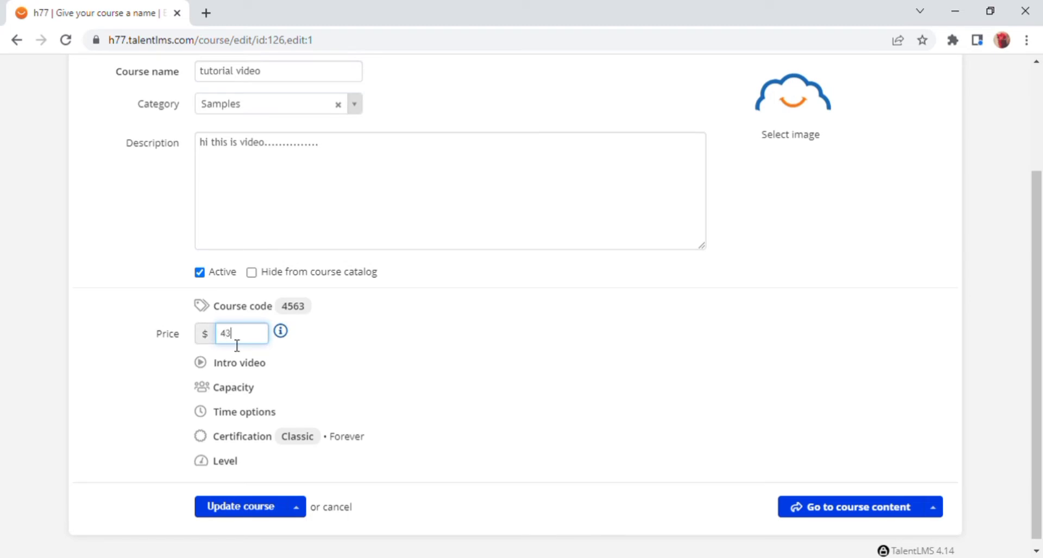
Look at the course's intro video and capacity settings
left_click(247, 364)
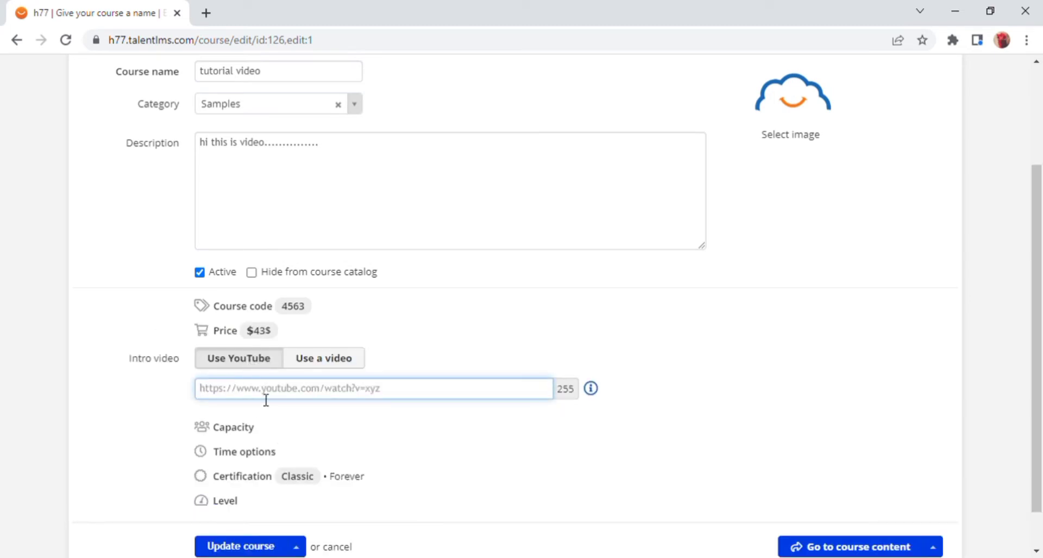
scroll(275, 370, "down", 1)
left_click(239, 379)
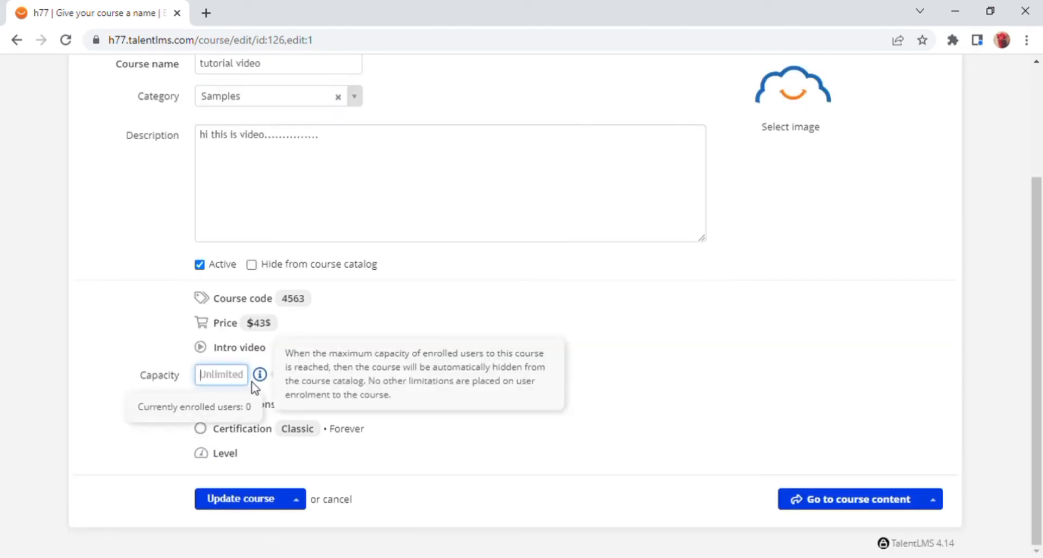
Set the course duration with start date 23/09/2022 and expiration date 29/09/2022
left_click(269, 406)
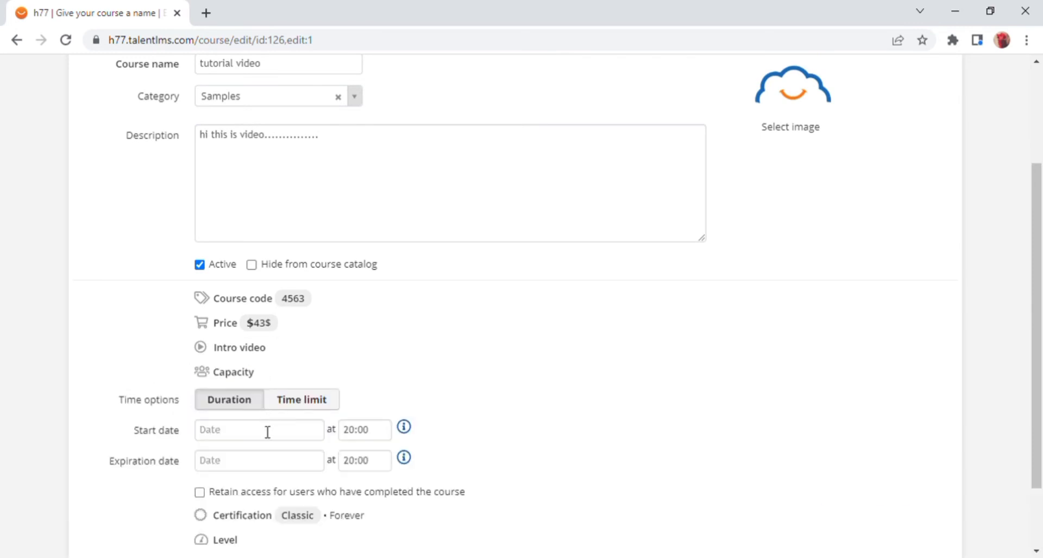
left_click(267, 433)
scroll(270, 452, "down", 2)
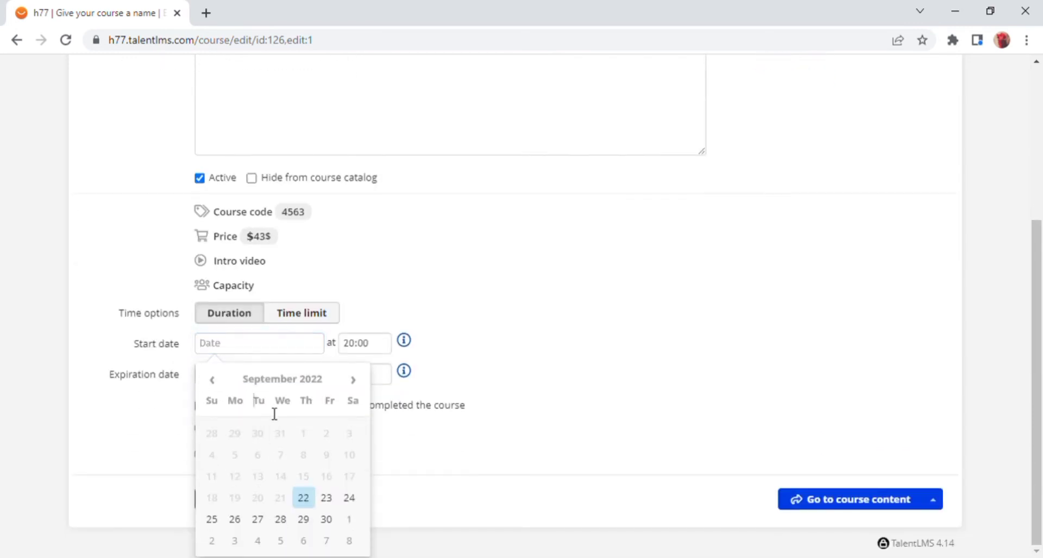
left_click(327, 499)
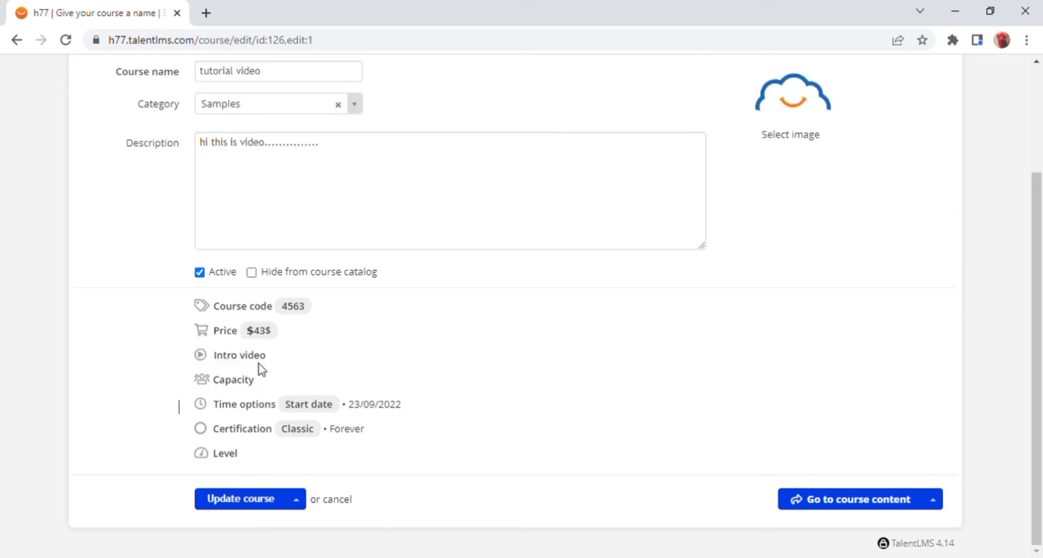
left_click(252, 405)
left_click(304, 471)
scroll(312, 475, "down", 2)
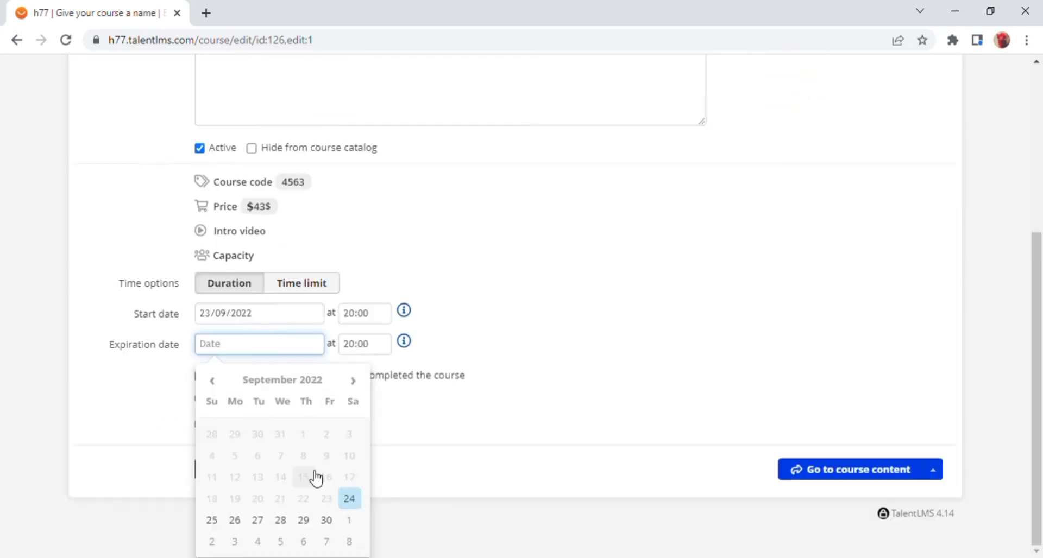
left_click(304, 521)
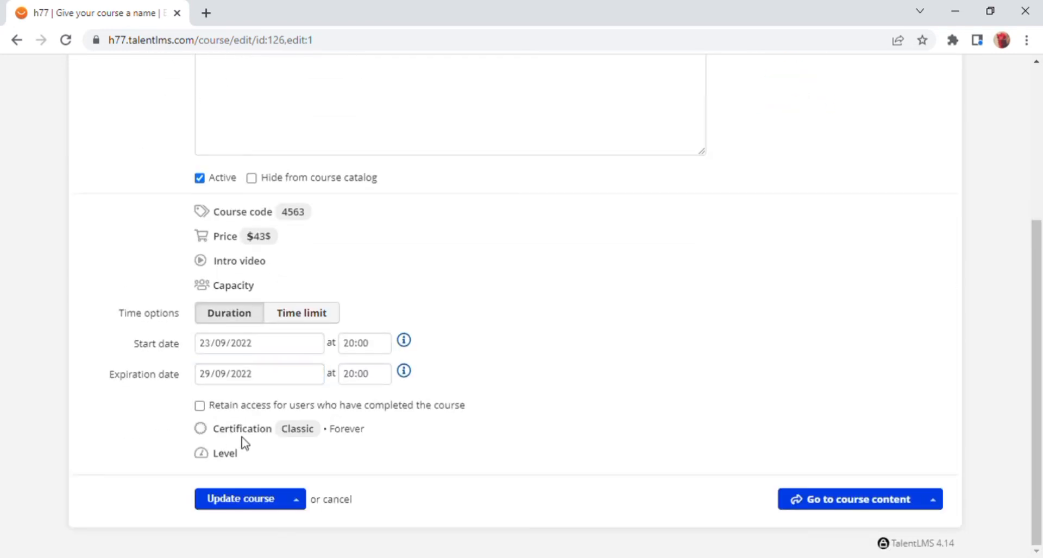
Set the course level to 3 and choose the Simple certification with a duration of 3 months
left_click(225, 454)
left_click(239, 450)
left_click(233, 421)
left_click(234, 424)
left_click(240, 424)
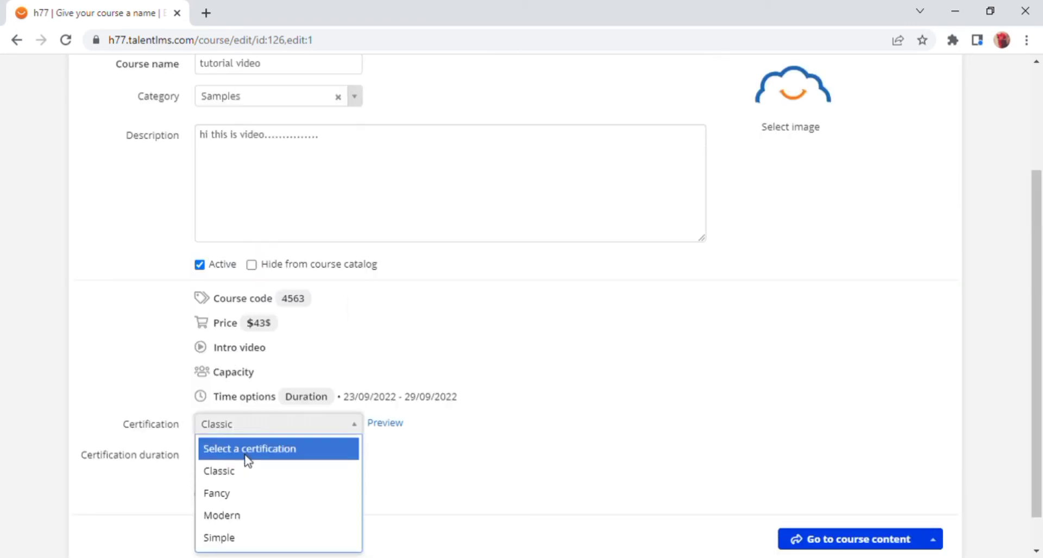
left_click(251, 536)
scroll(282, 489, "down", 1)
left_click(319, 423)
left_click(301, 302)
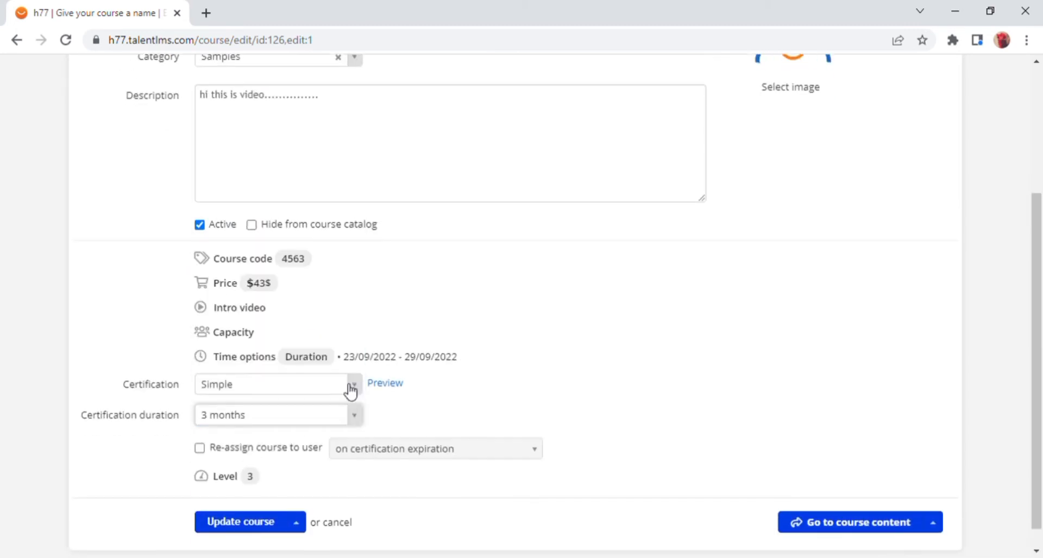
Use the red flower photo as the course image and save the updated course
scroll(352, 396, "down", 1)
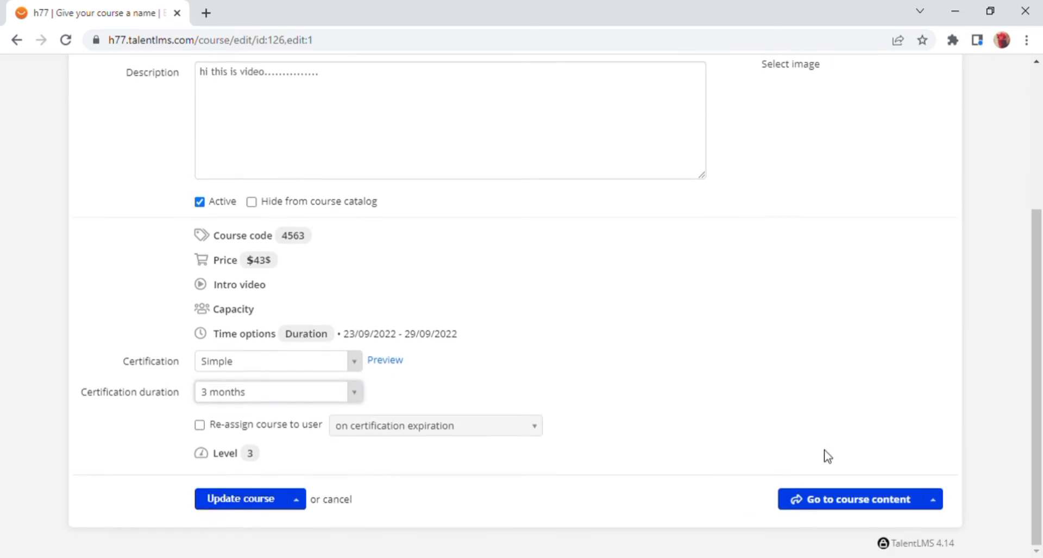
scroll(756, 344, "up", 4)
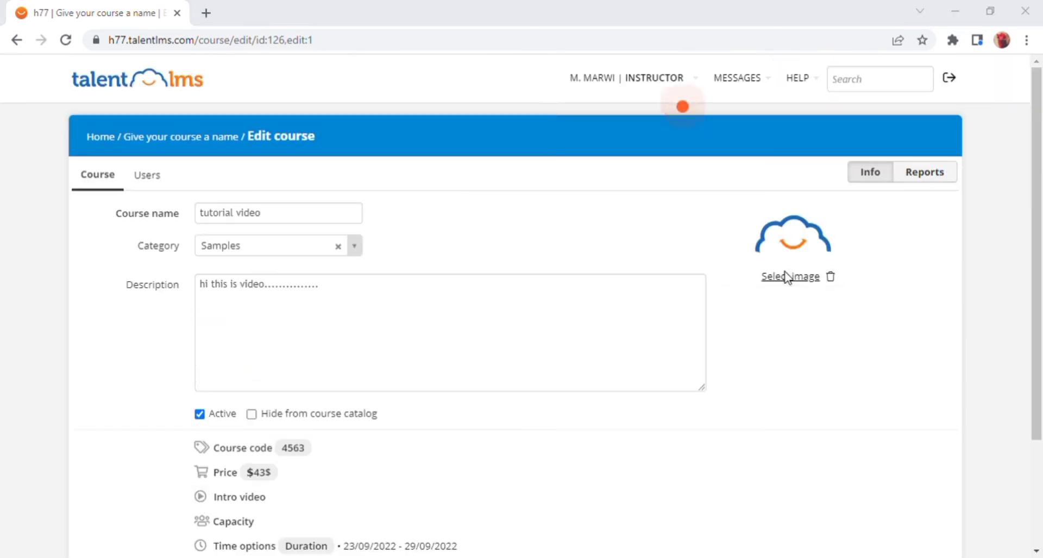
double_click(723, 331)
left_click(679, 486)
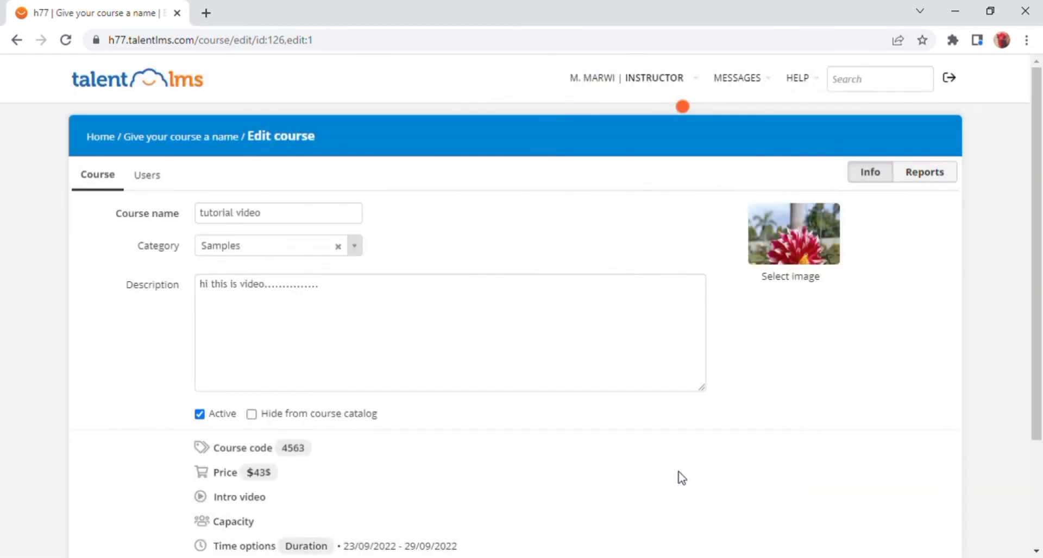
scroll(391, 392, "down", 3)
left_click(252, 497)
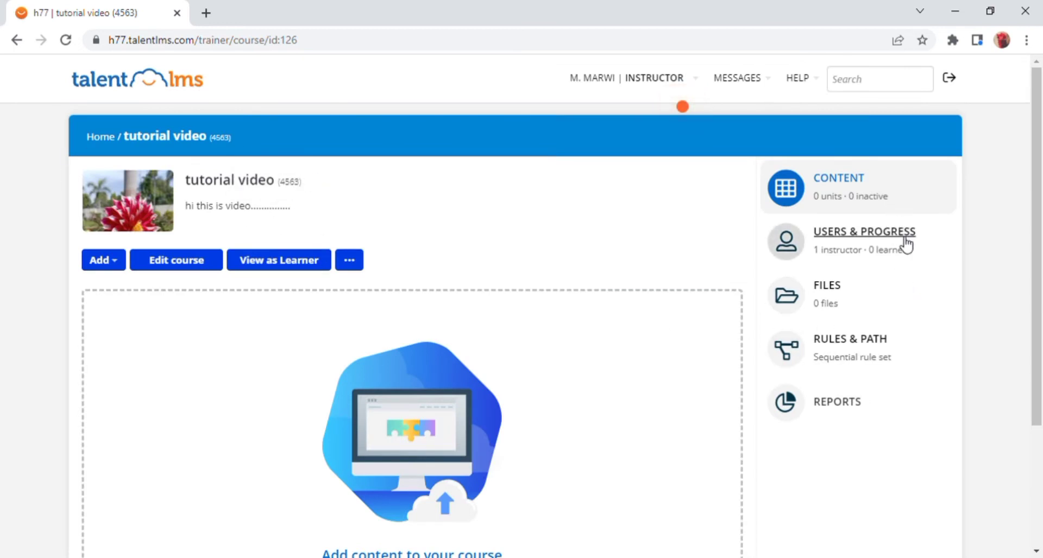
Upload the documents AI.docx and proposal.docx to the course's files
left_click(835, 296)
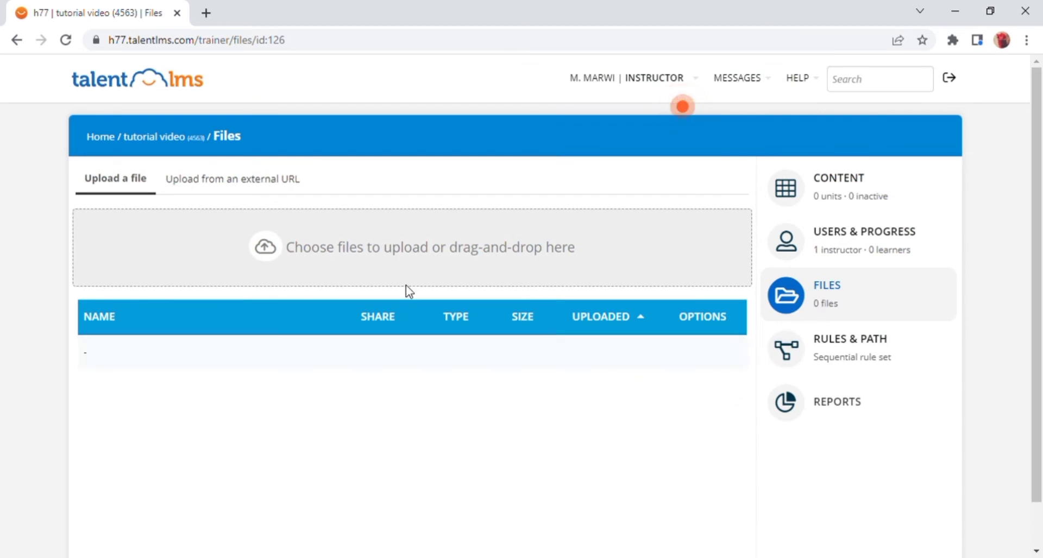
mouse_move(403, 249)
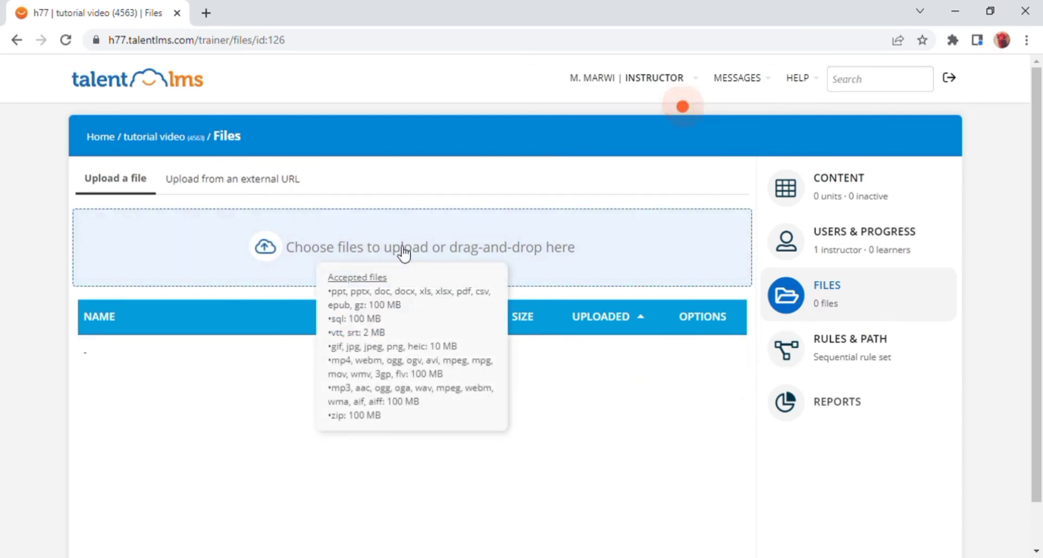
left_click(398, 250)
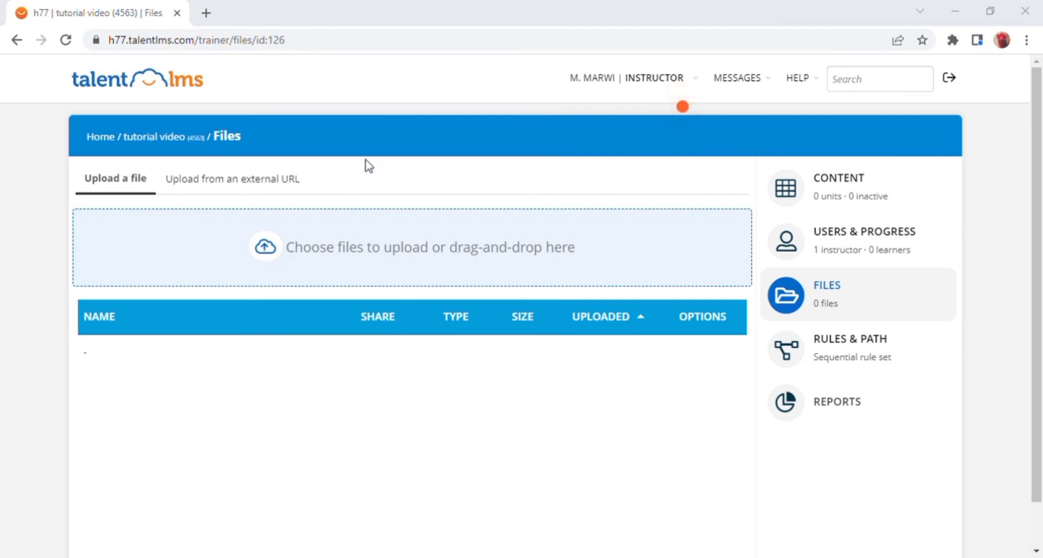
left_click(877, 530)
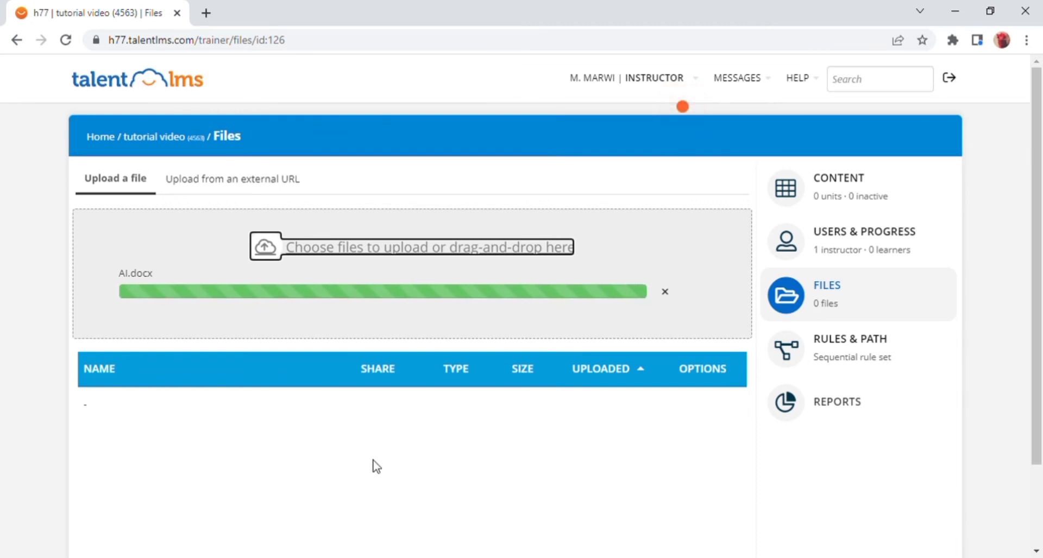
scroll(373, 466, "down", 1)
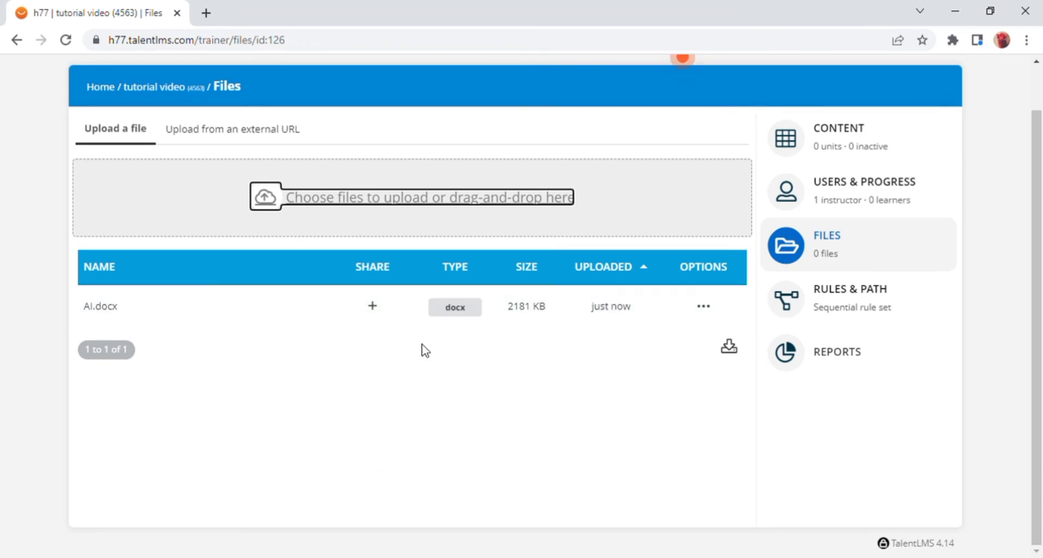
mouse_move(260, 308)
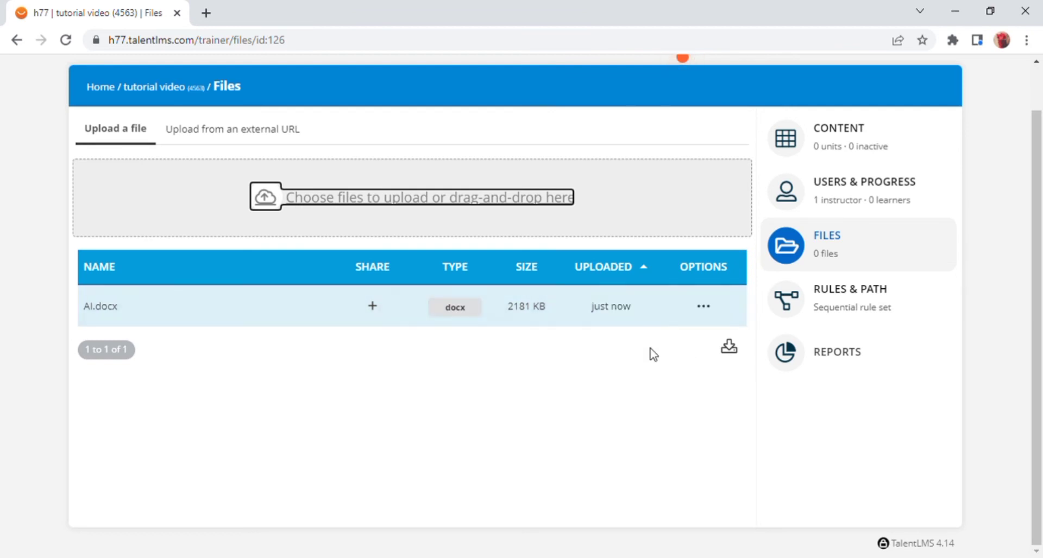
left_click(324, 200)
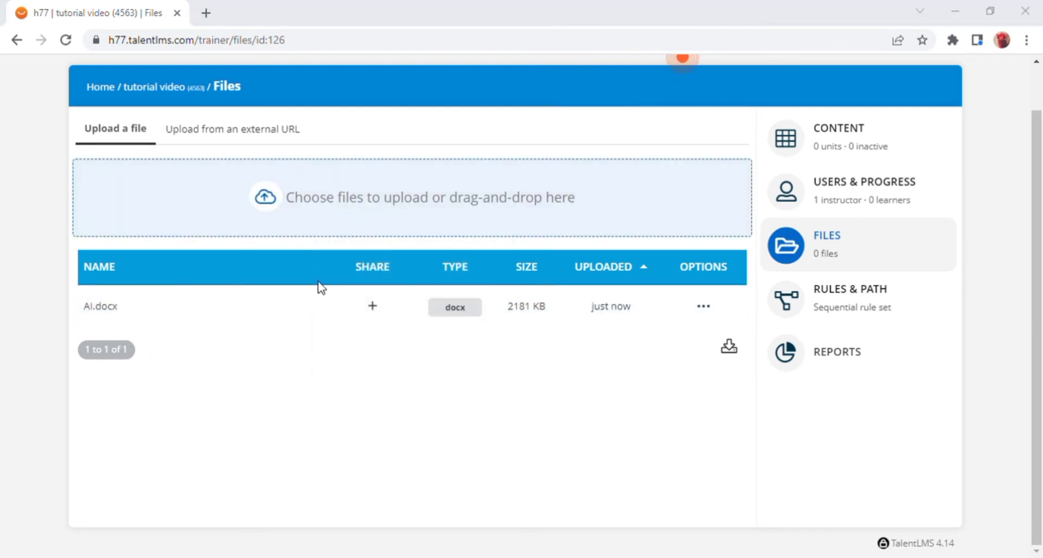
left_click(923, 522)
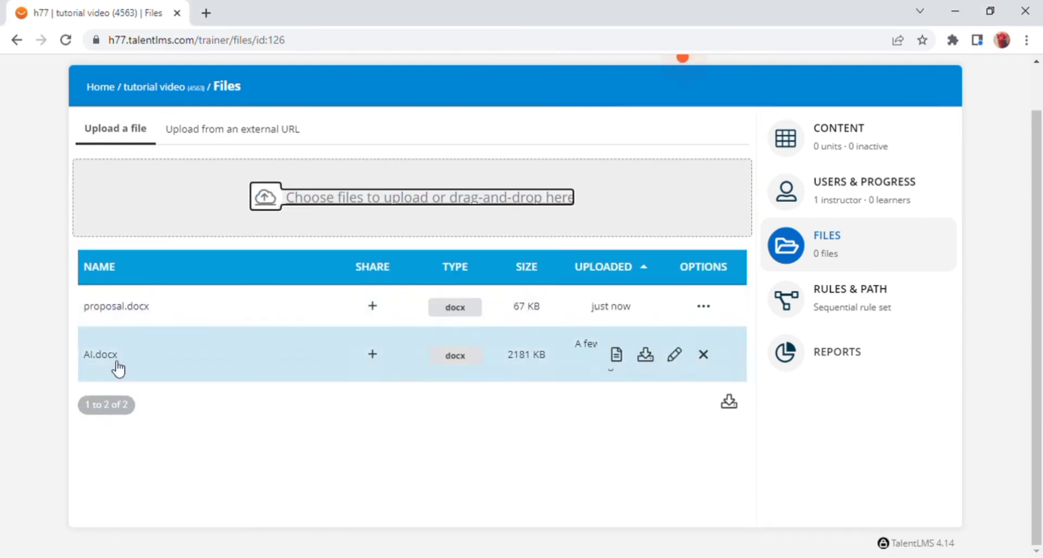
Open the course's Rules & Path settings and view the available orders for showing units
left_click(841, 302)
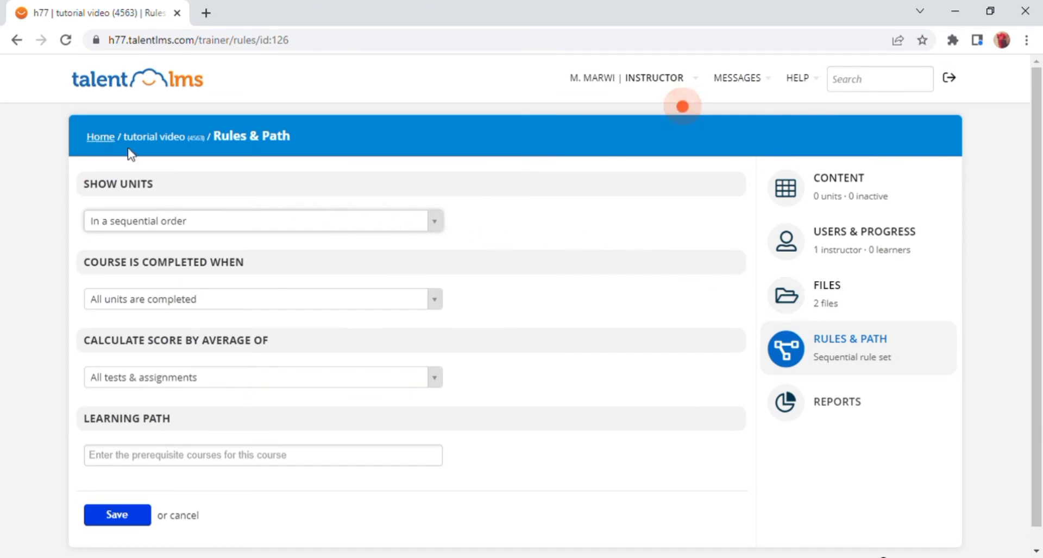
left_click(437, 233)
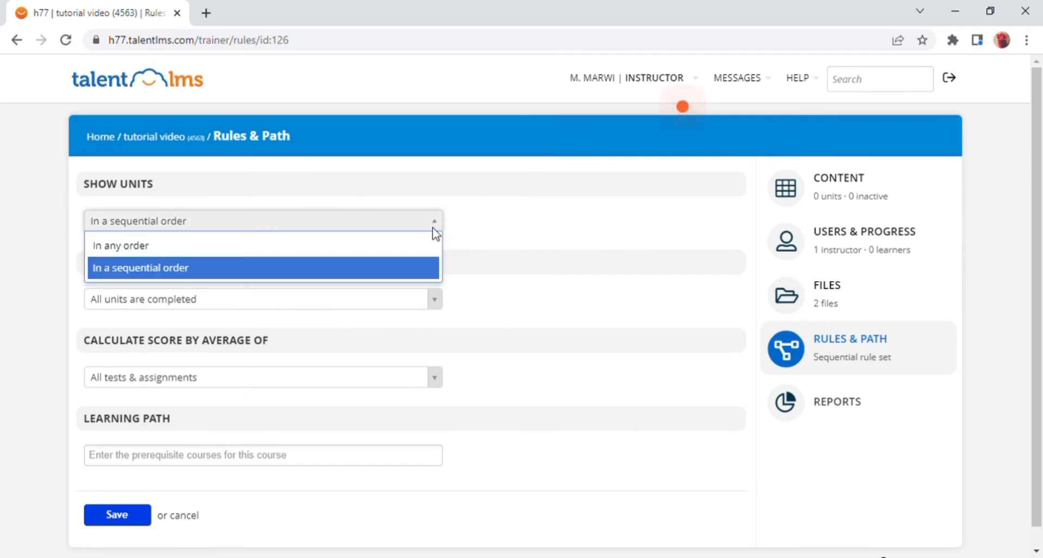
left_click(476, 302)
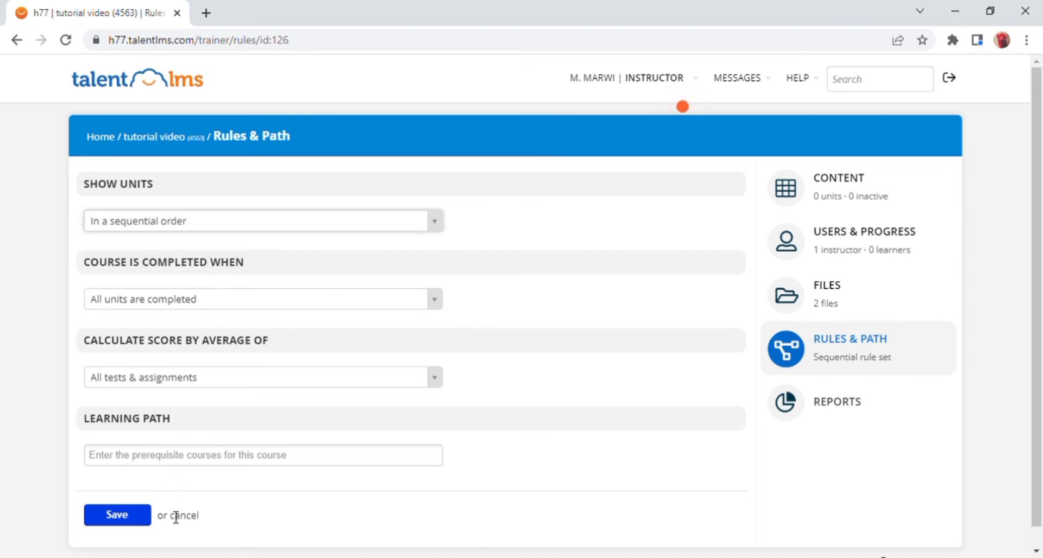
Open the course reports and review the overview statistics and progress charts
left_click(847, 403)
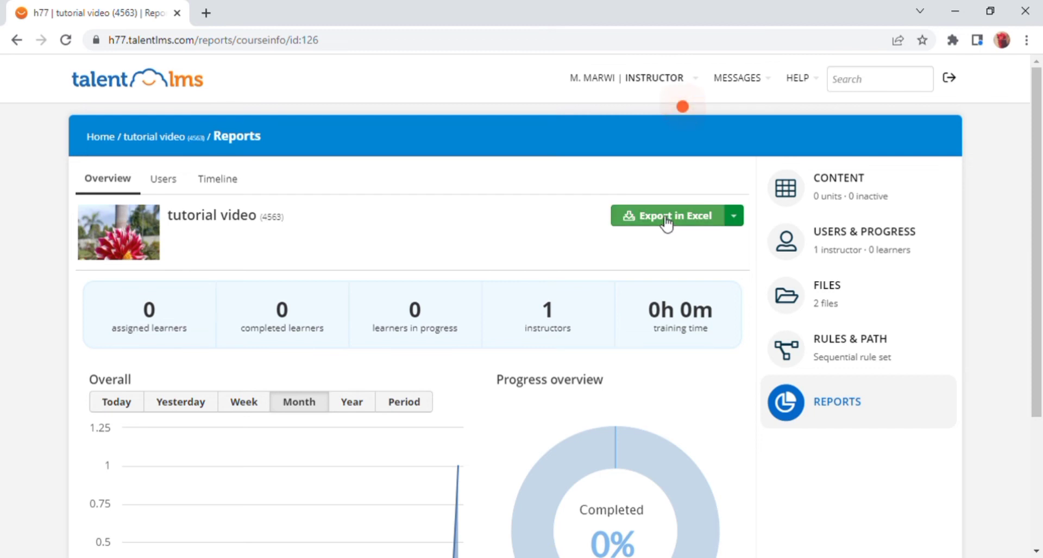
scroll(559, 360, "down", 2)
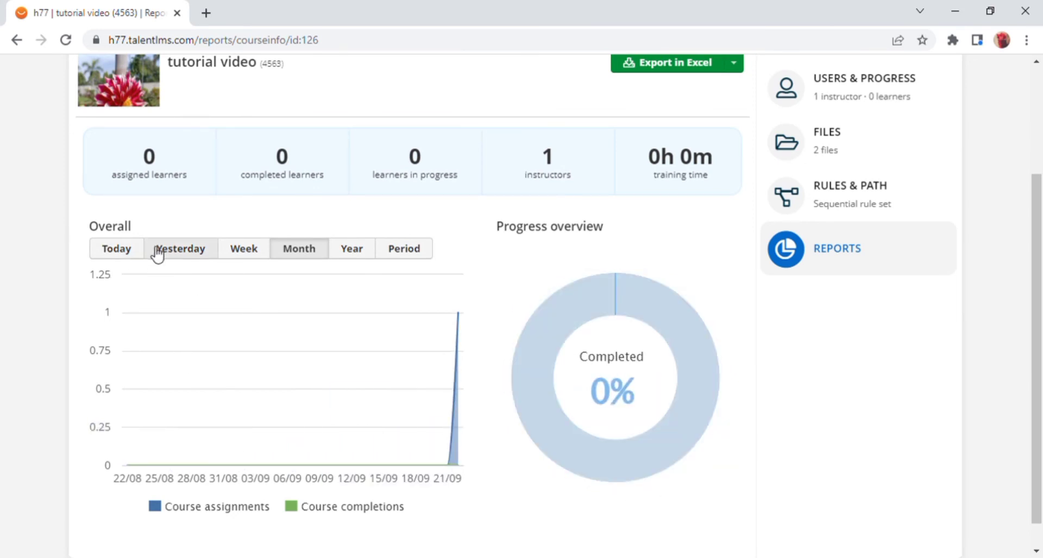
scroll(172, 258, "down", 1)
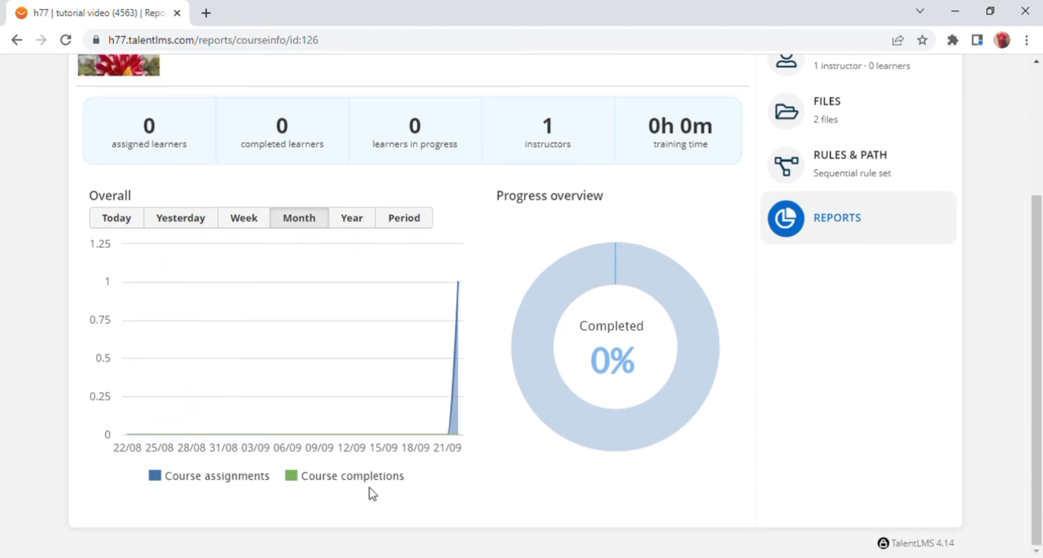
scroll(372, 494, "up", 5)
View the messaging options and the help knowledge base, and bring the focus to the site search
left_click(770, 84)
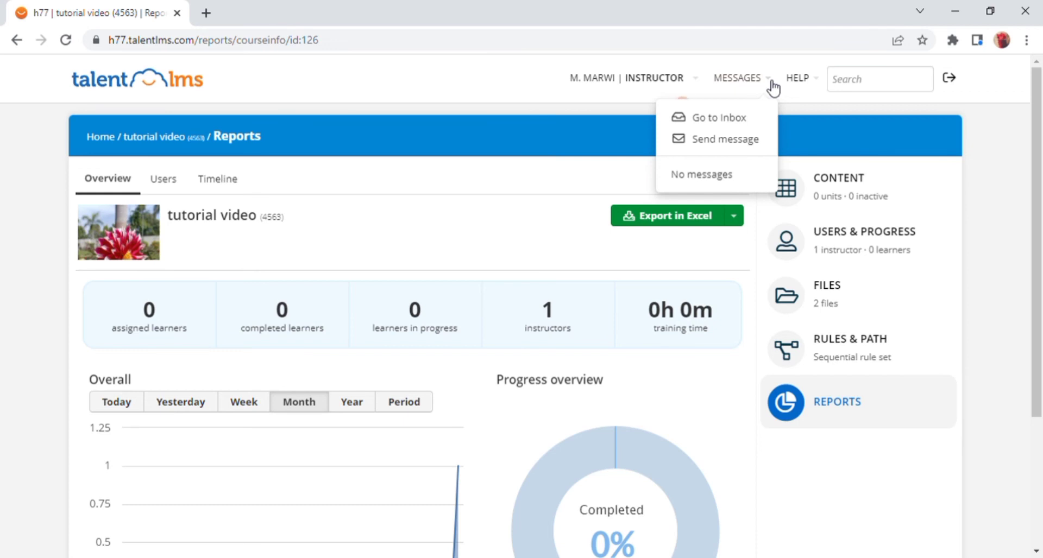
left_click(802, 81)
left_click(809, 82)
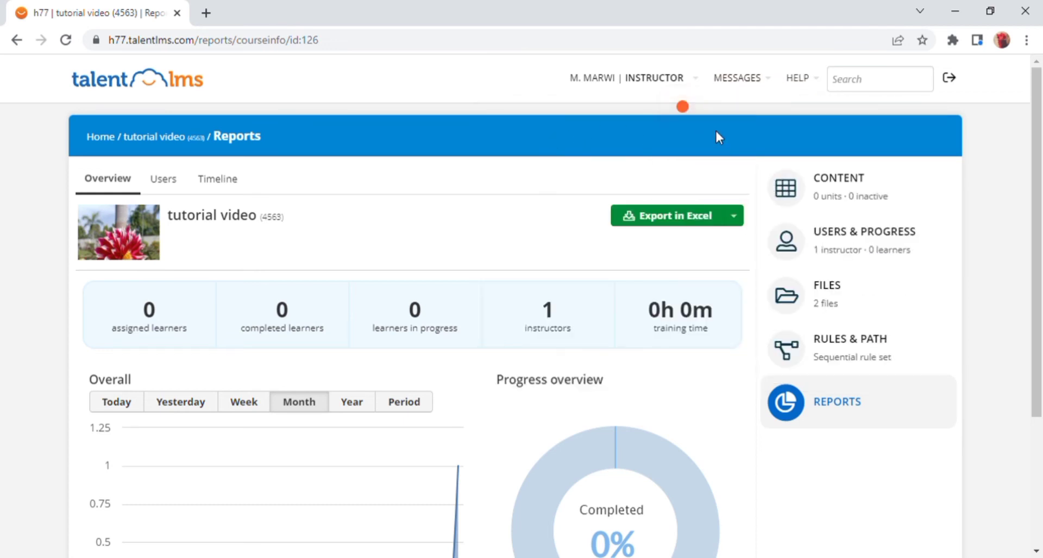
left_click(800, 80)
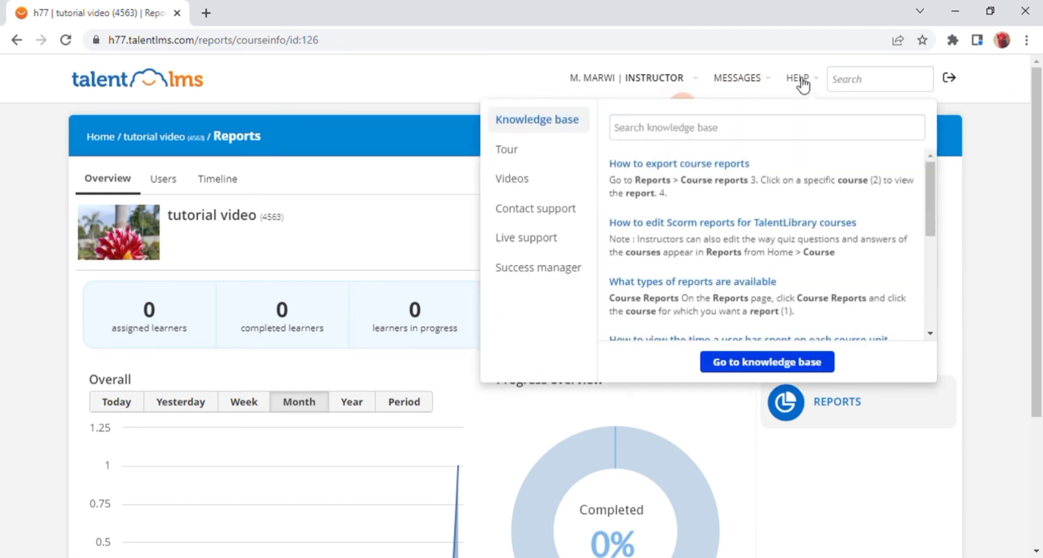
left_click(802, 82)
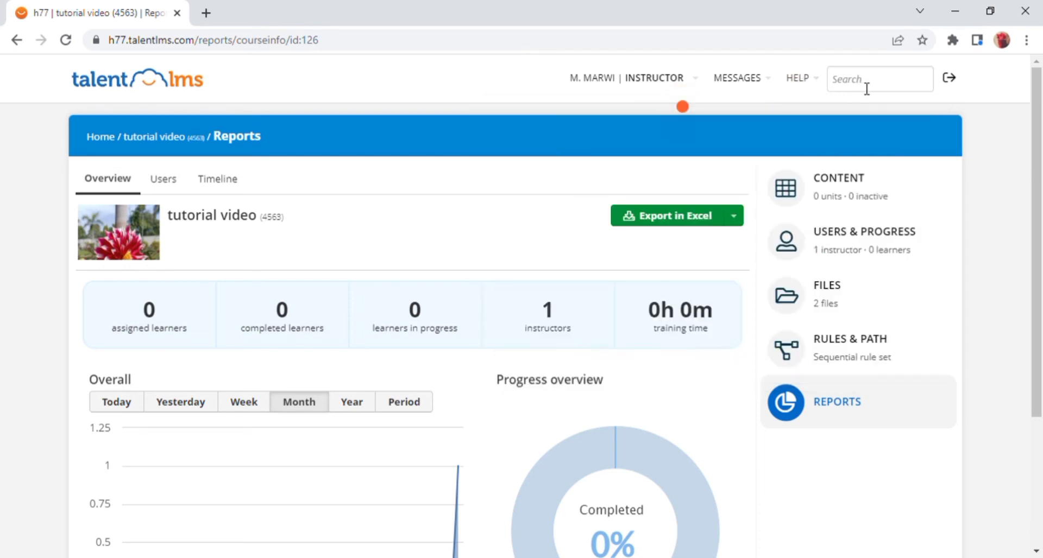
left_click(868, 82)
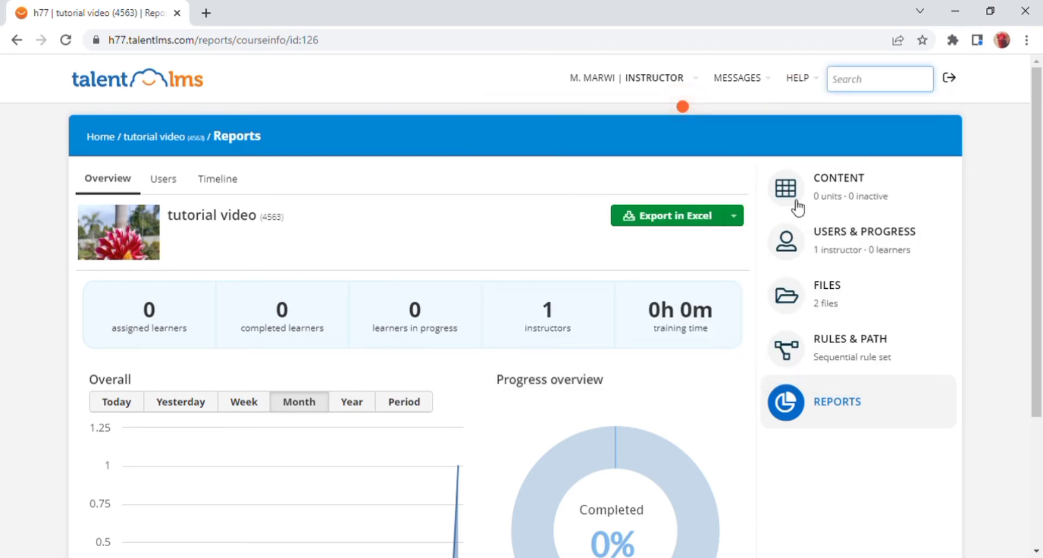
View the users report and the event timeline of the course
left_click(164, 180)
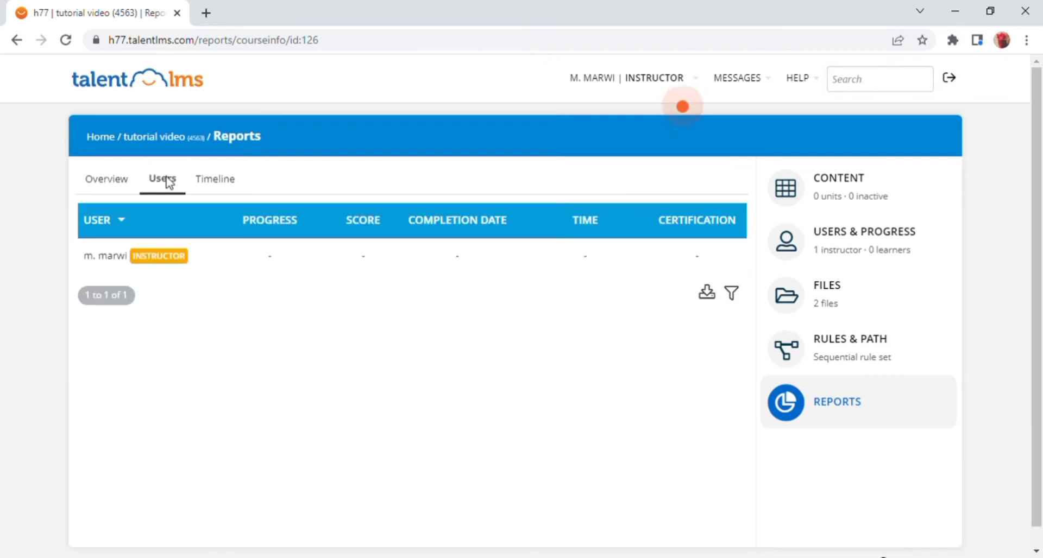
left_click(218, 190)
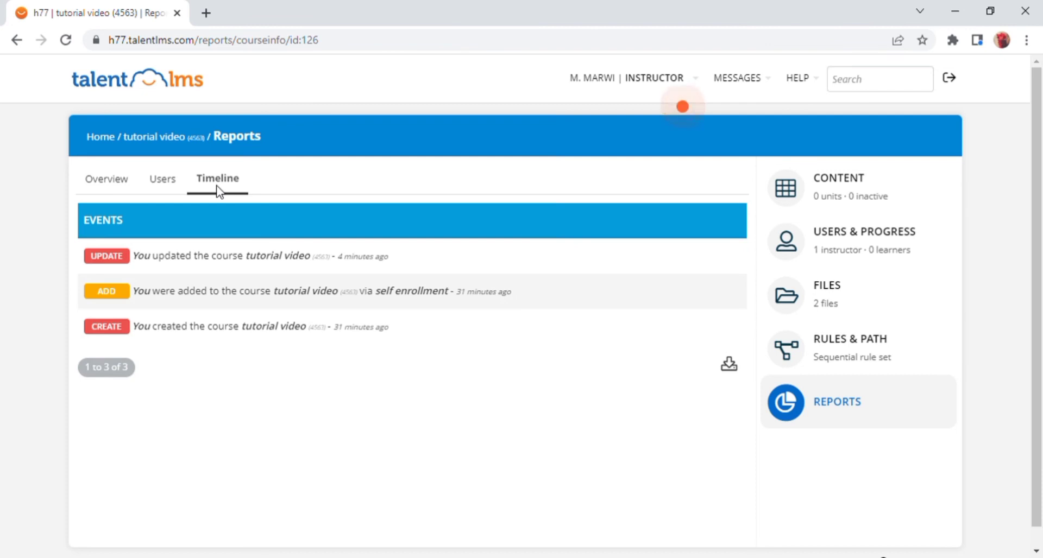